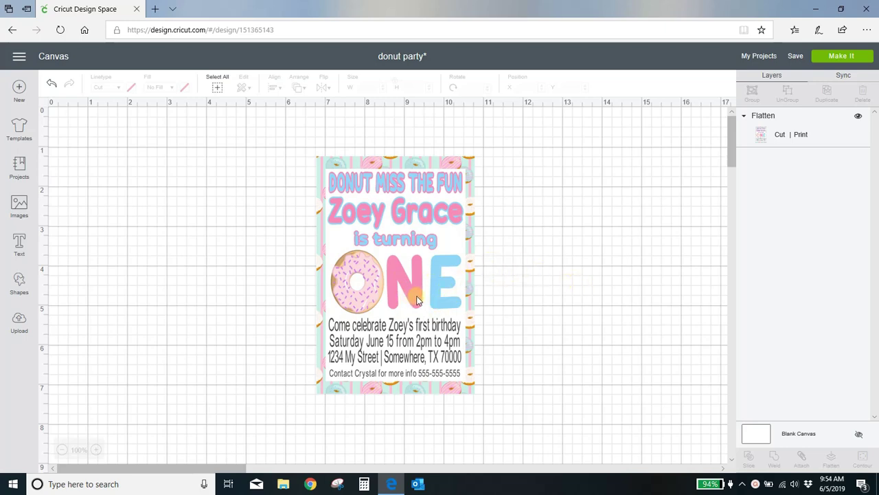
Step: Hide the flattened donut invitation layer so the canvas is blank
left_click(415, 296)
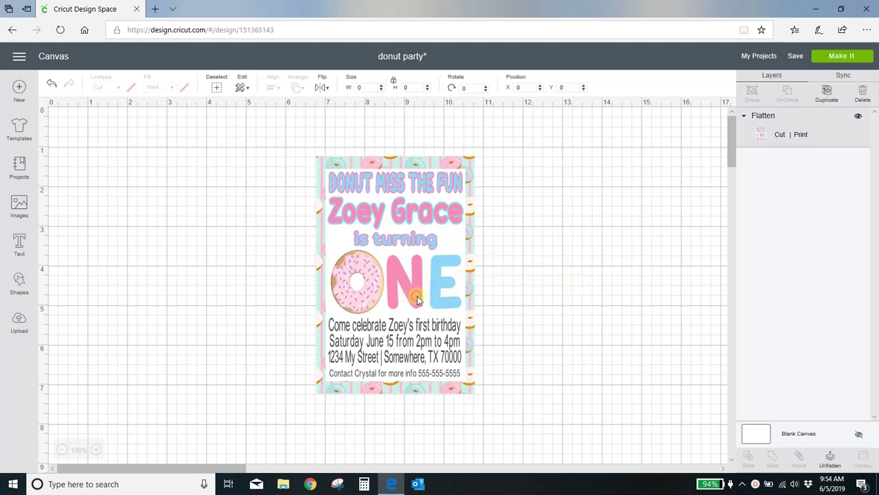
left_click(858, 115)
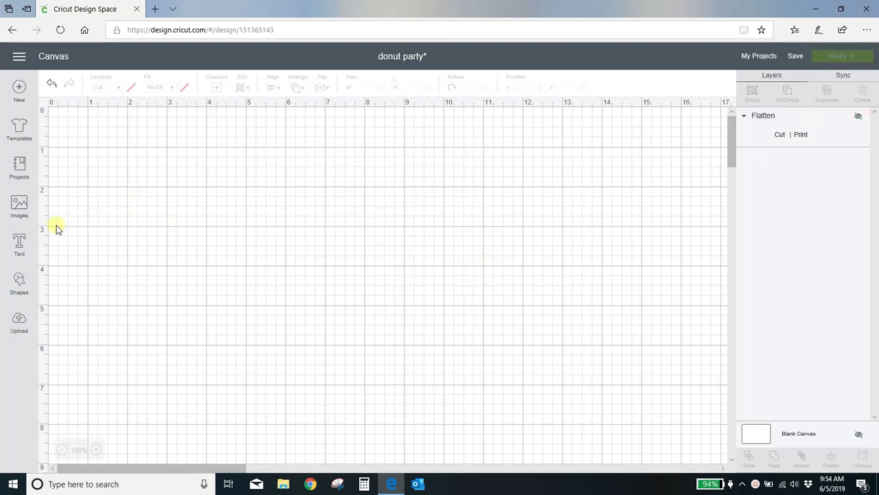
Step: Add a square, move it mid-canvas, unlock proportions and size it 4 in wide by 6 in high
left_click(19, 283)
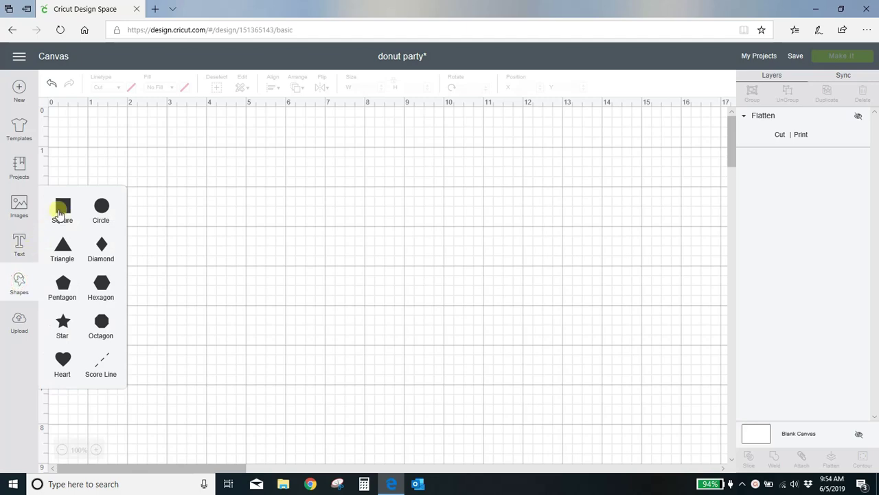
left_click(62, 205)
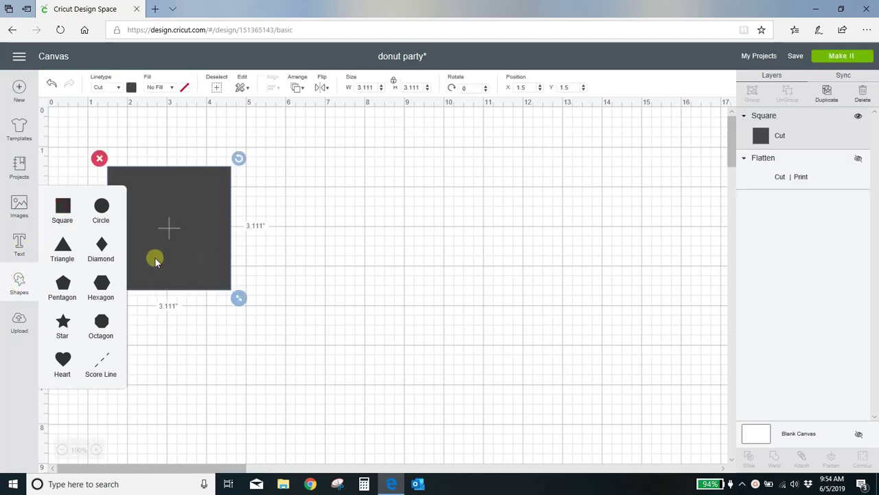
left_click_drag(206, 240, 450, 238)
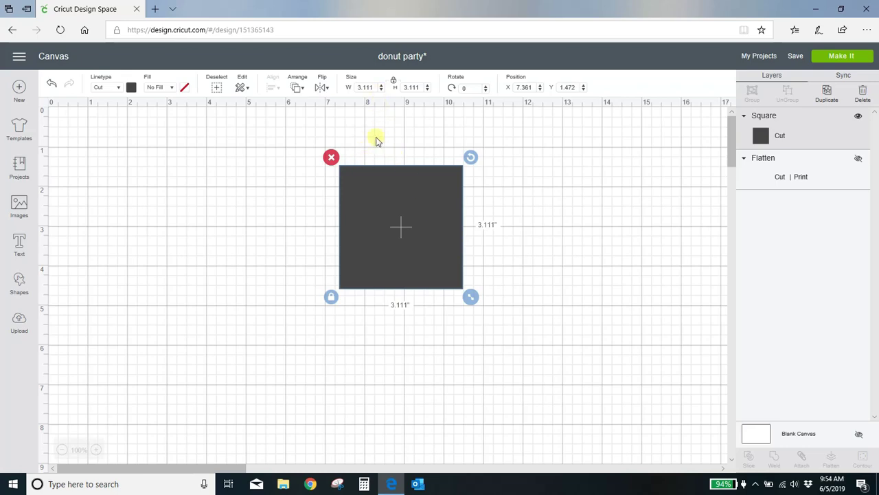
left_click(394, 83)
left_click(369, 87)
type("4")
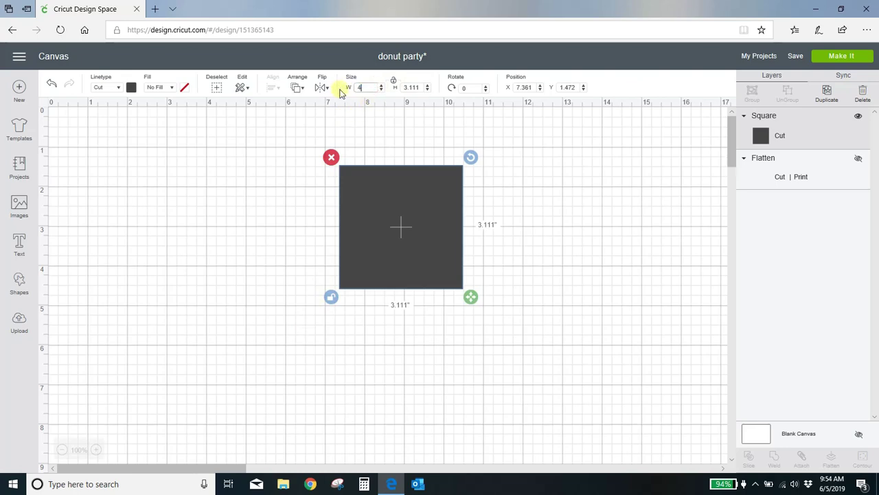
left_click(419, 87)
type("6")
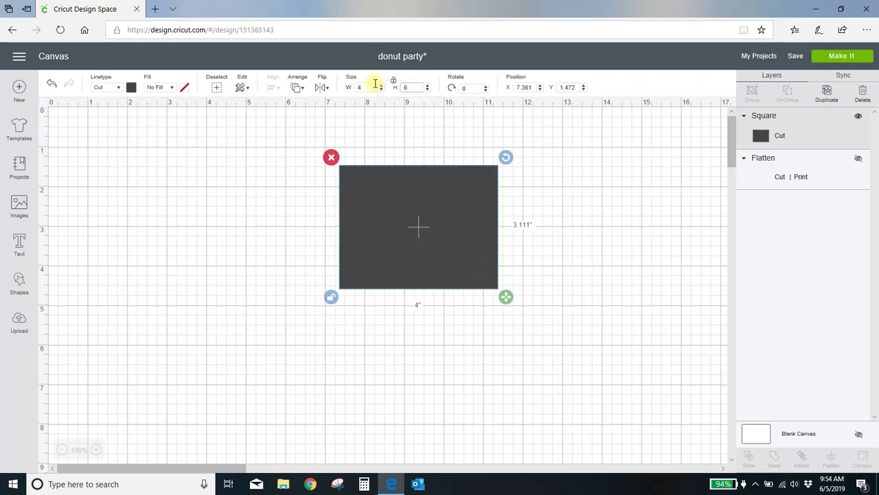
left_click(426, 76)
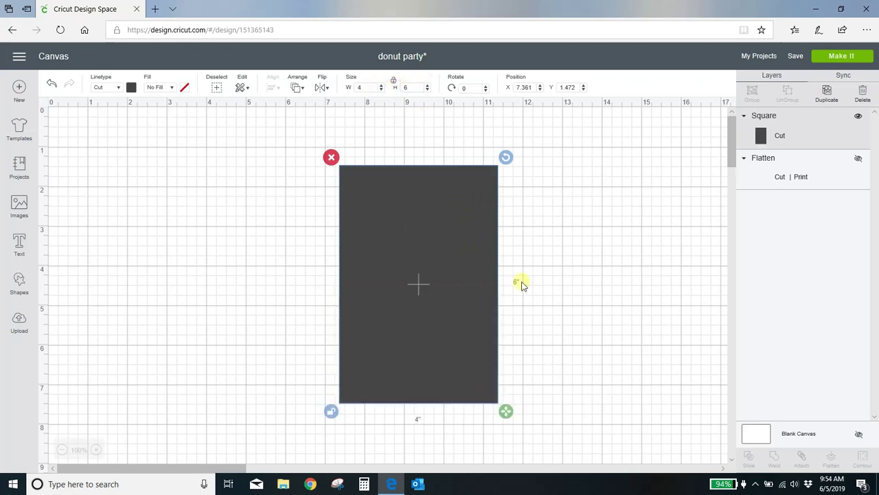
left_click(570, 327)
left_click(415, 308)
Step: Give the 4x6 rectangle a Print fill using the pastel striped donut pattern
left_click(172, 92)
left_click(166, 118)
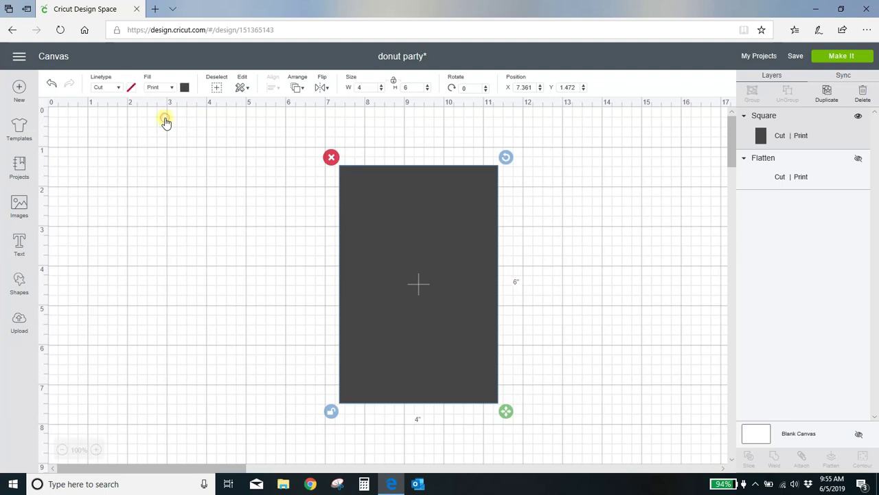
left_click(185, 88)
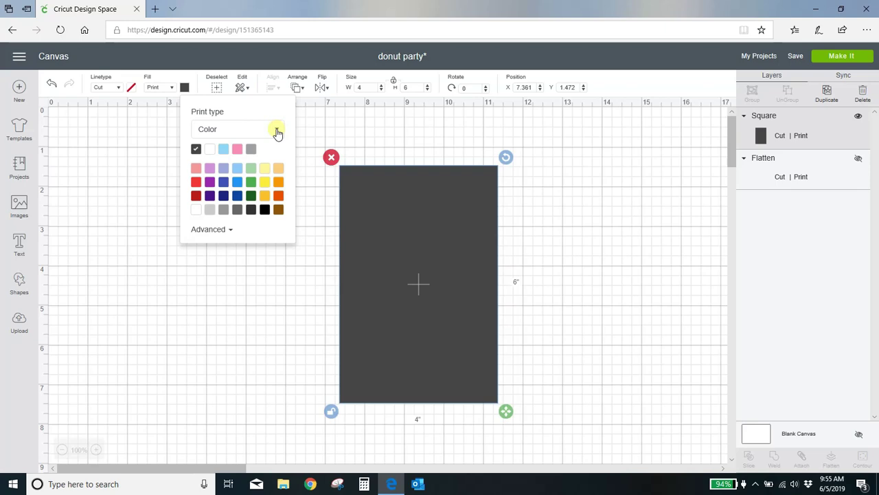
left_click(277, 130)
left_click(224, 167)
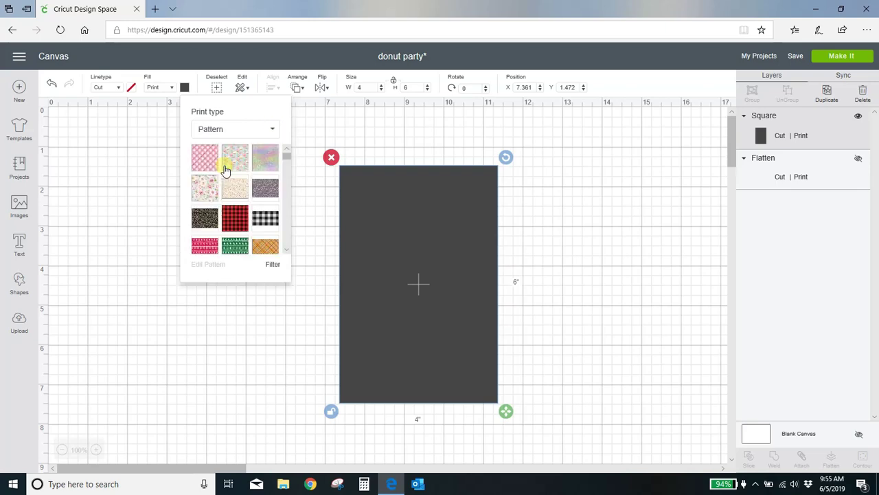
left_click(231, 164)
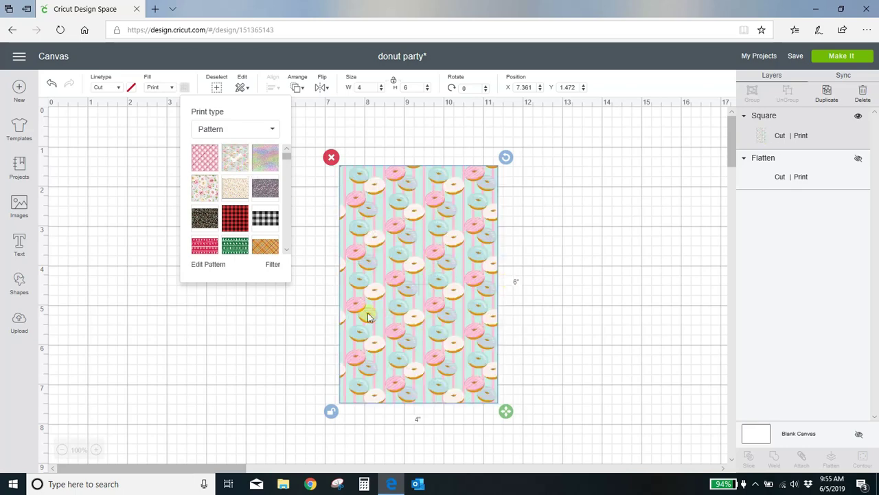
left_click(560, 313)
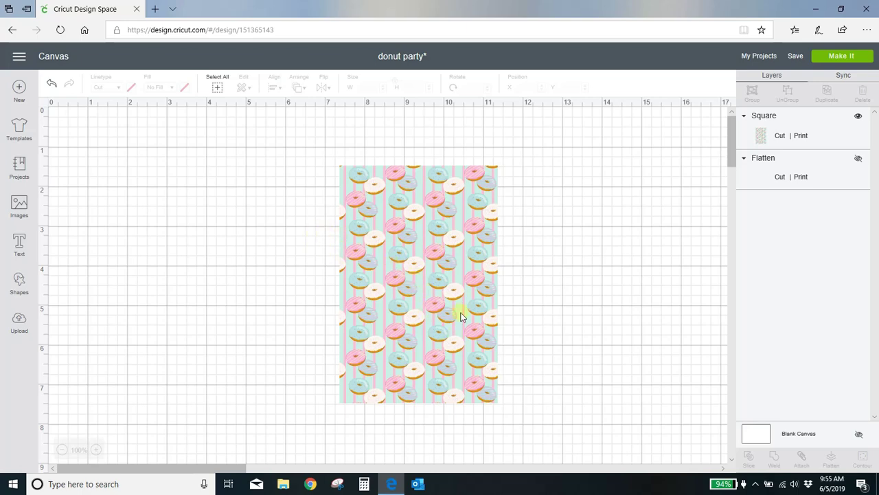
Step: Add a second square over the donut card, unlocked and stretched to about 3.569 x 5.611 in
left_click(23, 284)
left_click(63, 206)
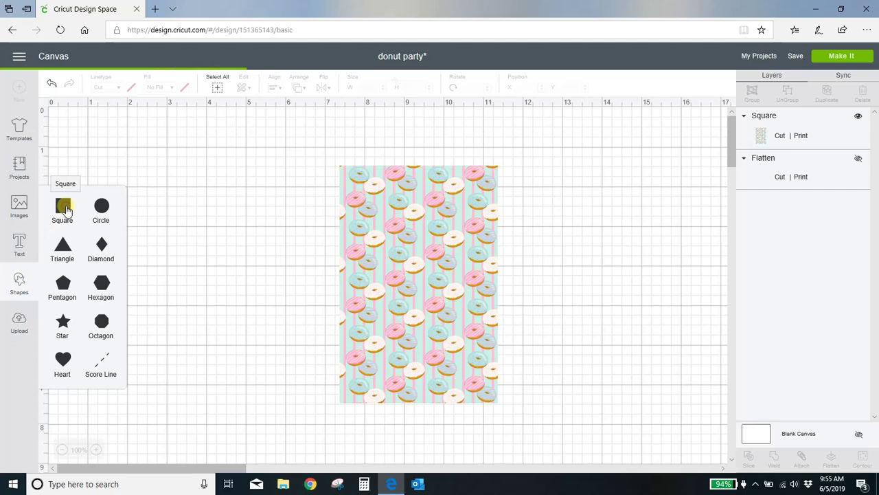
left_click_drag(176, 220, 400, 207)
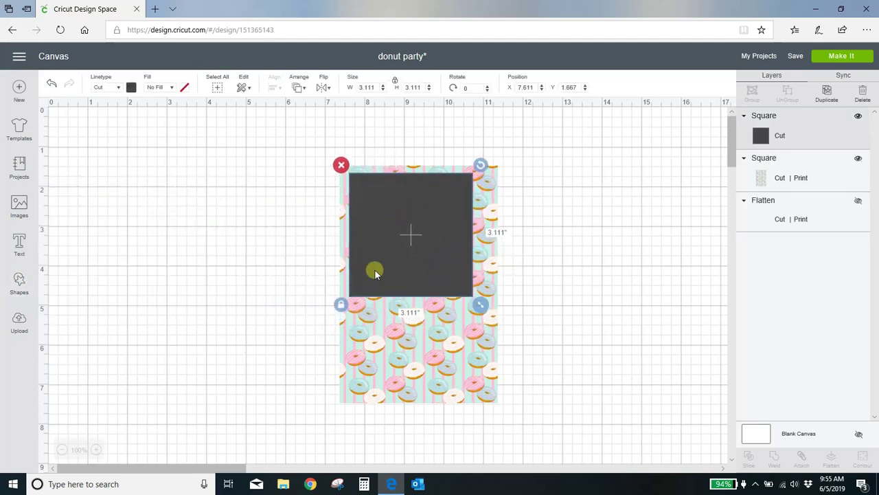
left_click(340, 305)
left_click_drag(481, 310, 499, 410)
left_click(579, 372)
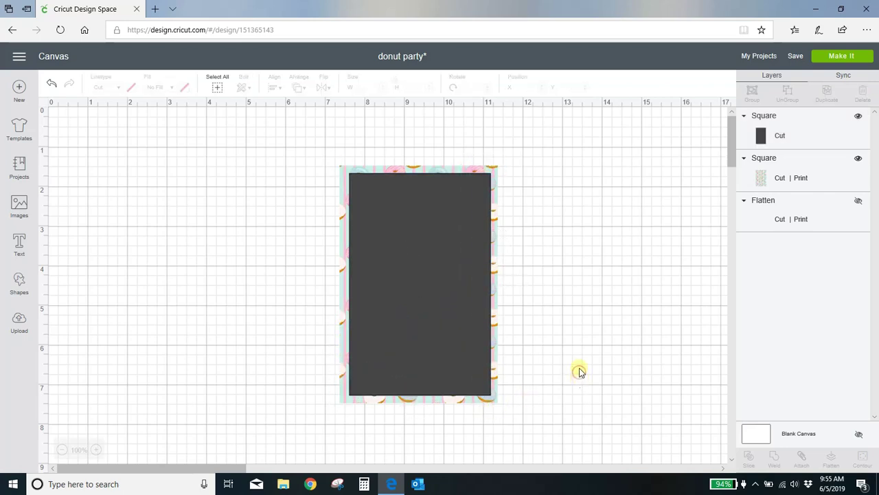
left_click(437, 332)
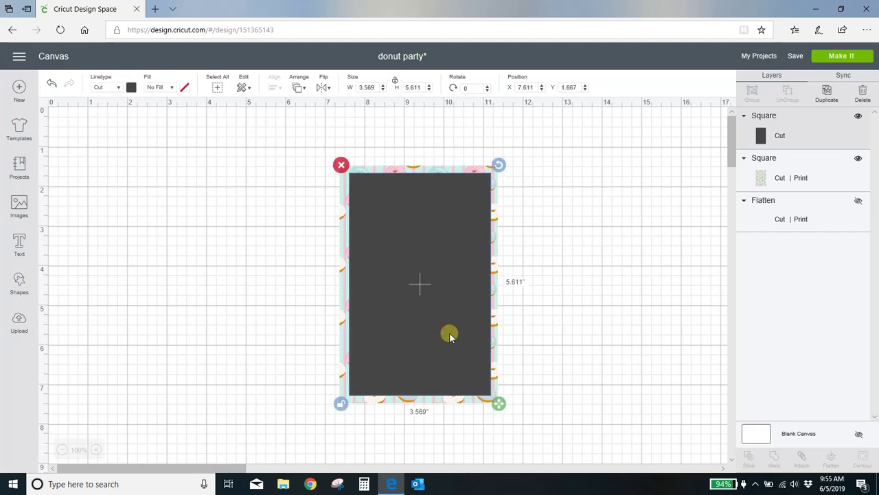
Step: Set the inner rectangle's fill to Print in white
left_click(173, 91)
left_click(163, 118)
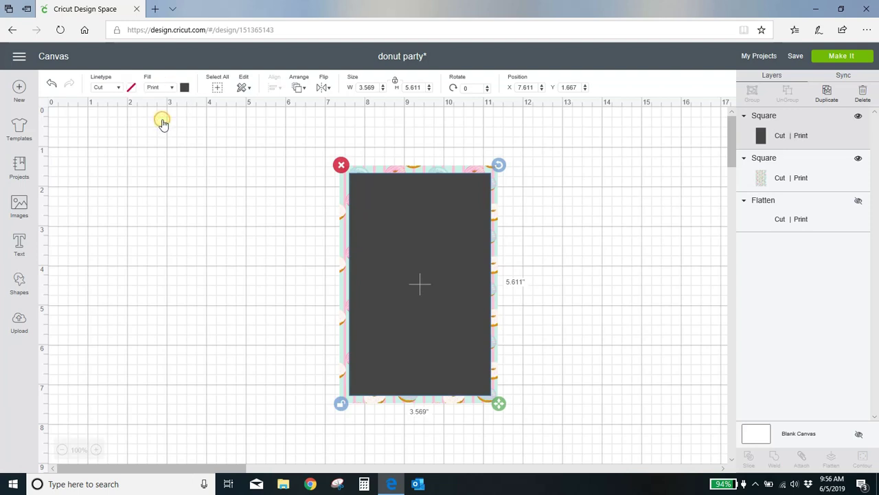
left_click(184, 88)
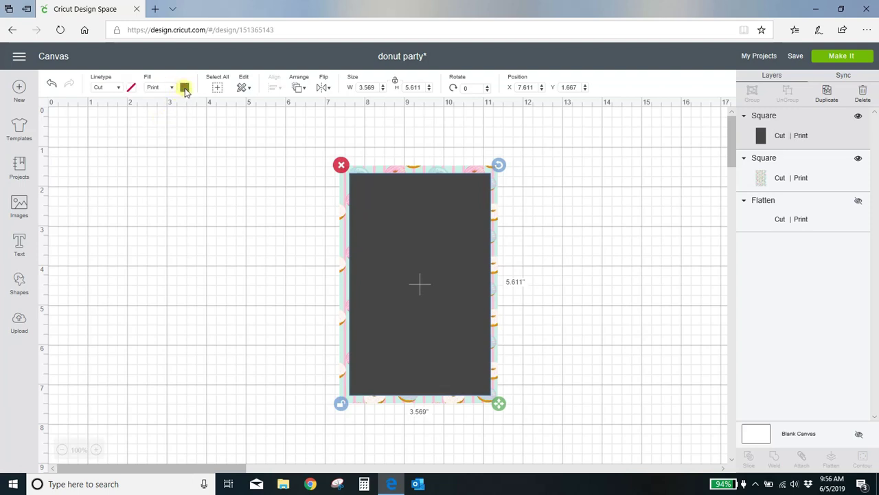
left_click(185, 89)
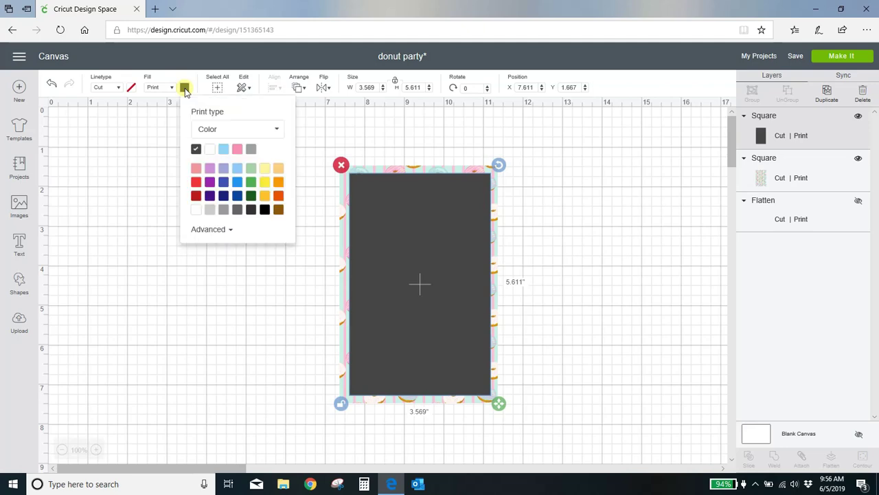
left_click(210, 150)
left_click(583, 306)
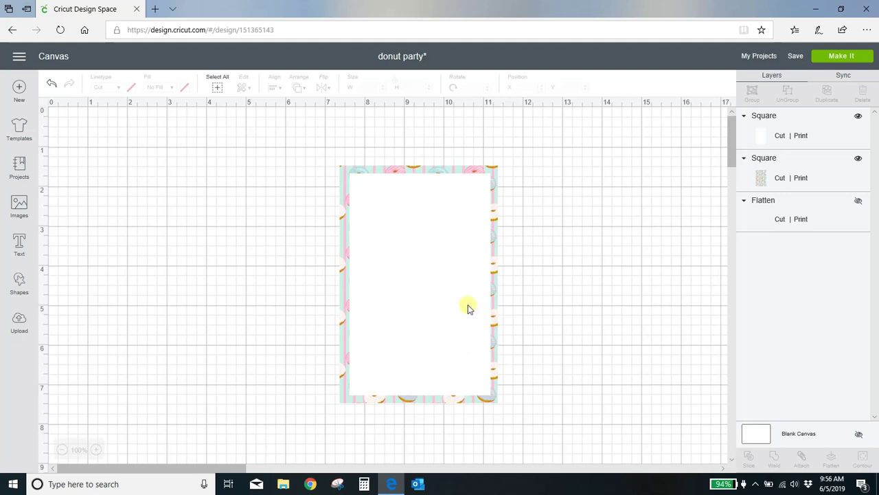
Step: Align both rectangles with Center Horizontally and Center Vertically, leaving an even patterned frame
left_click_drag(323, 148, 523, 436)
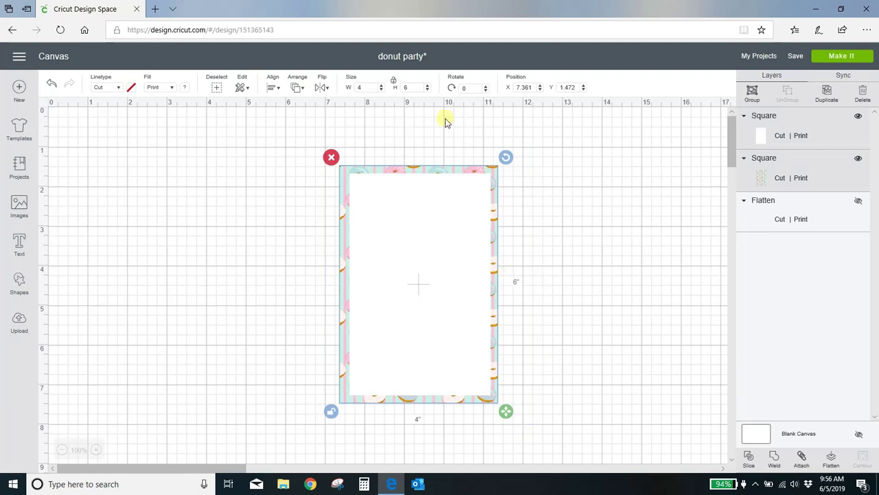
left_click(270, 88)
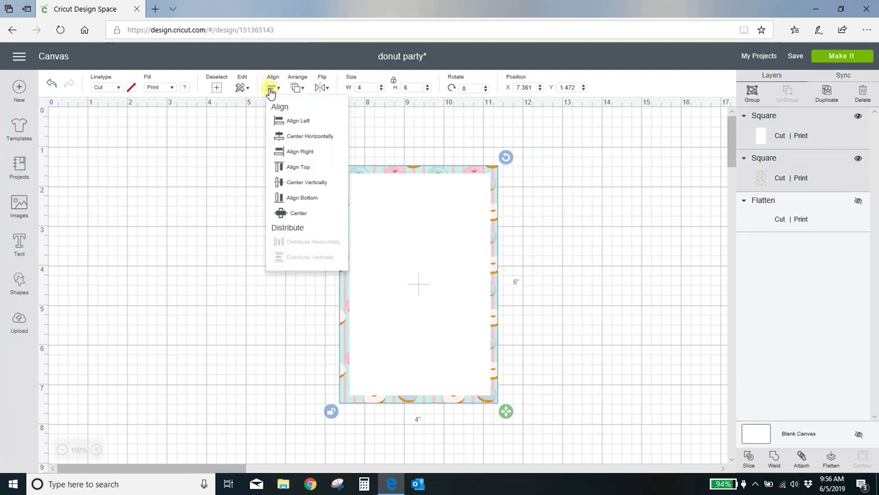
left_click(278, 137)
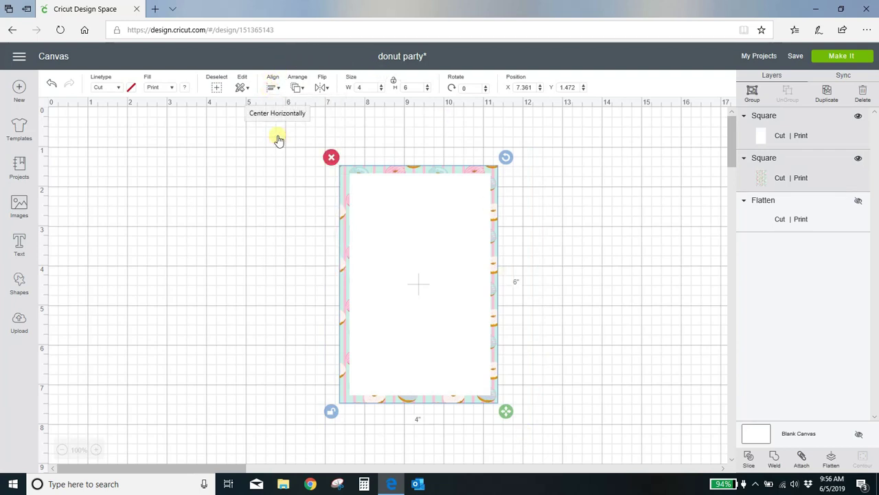
left_click(269, 89)
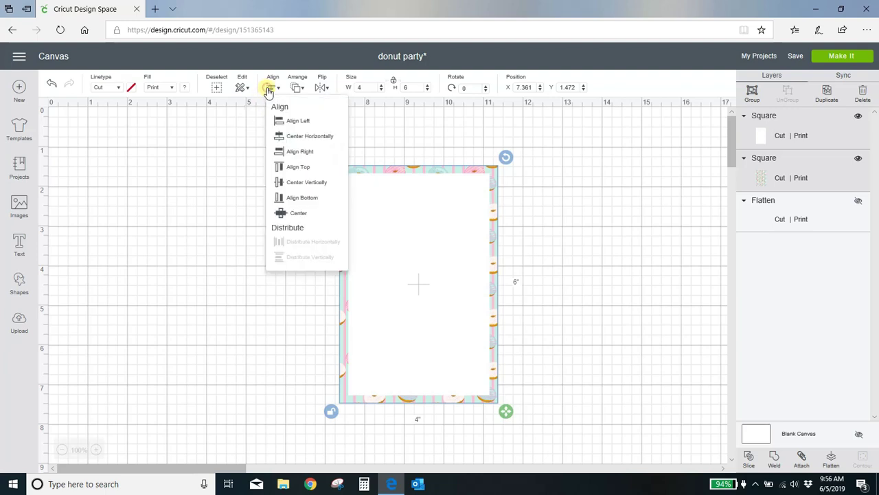
left_click(295, 186)
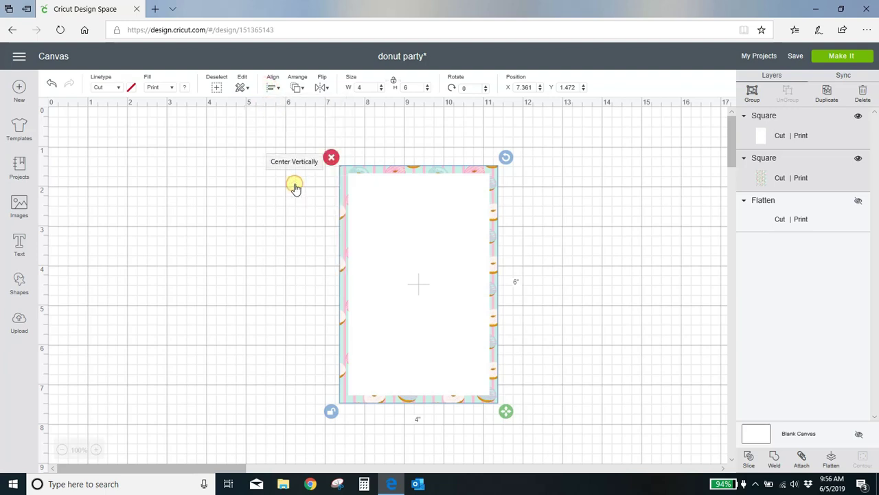
left_click(269, 272)
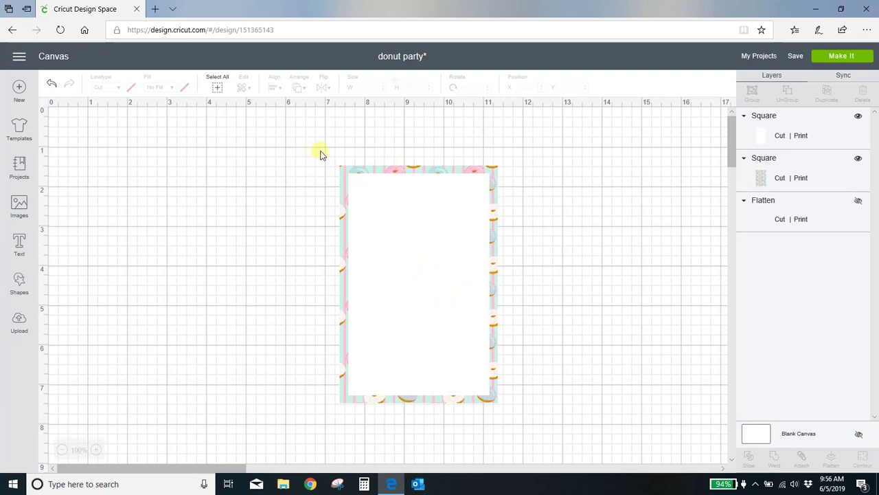
Step: Group the white panel and donut rectangle, then nudge the group up and left
left_click_drag(320, 149, 526, 427)
left_click(752, 92)
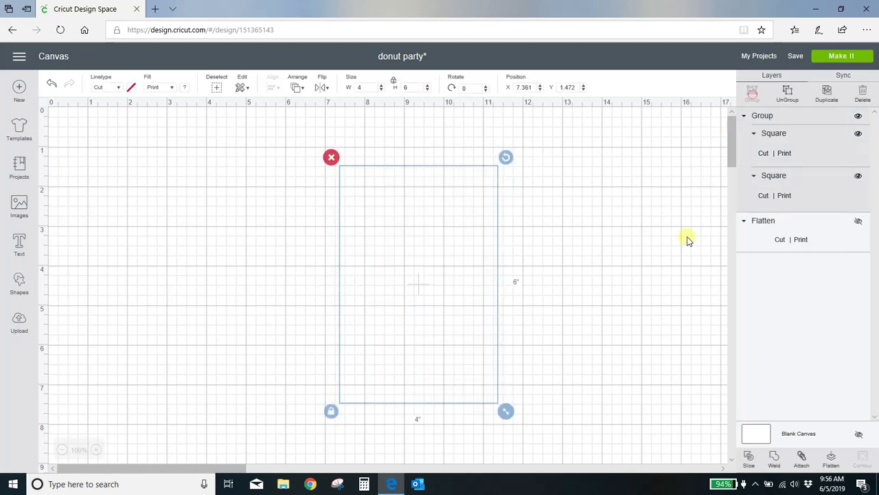
left_click(643, 262)
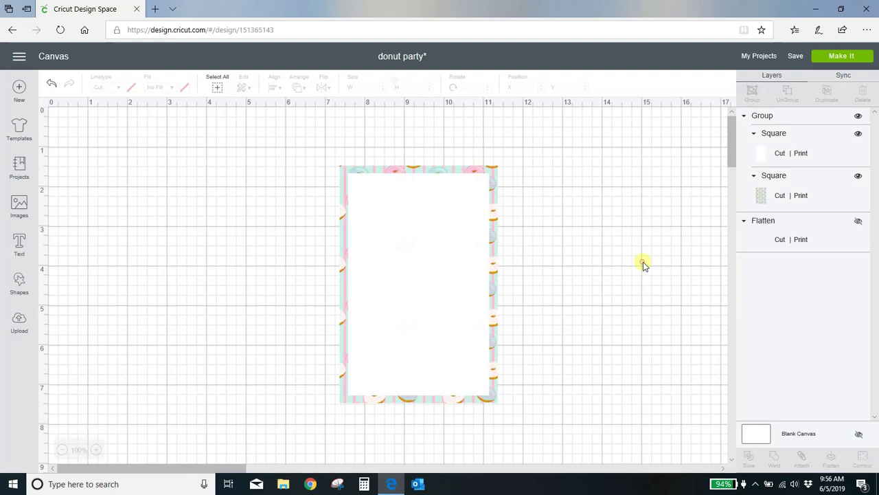
left_click_drag(474, 292, 422, 279)
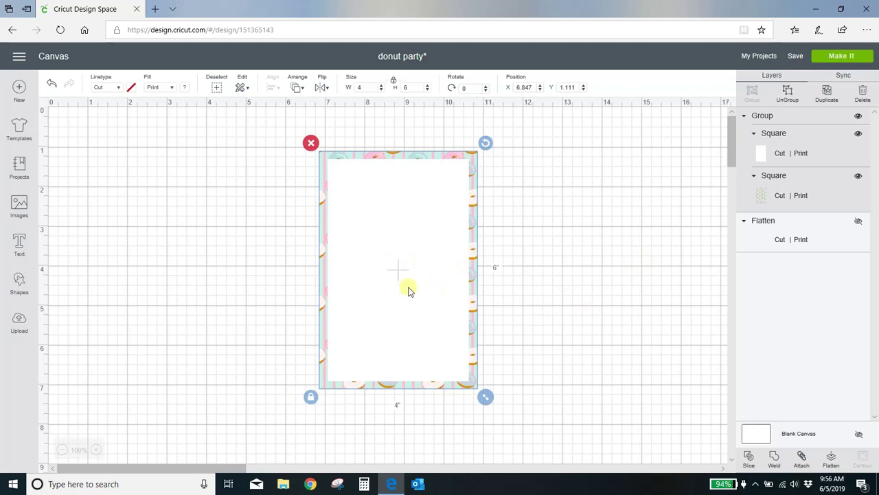
left_click(638, 289)
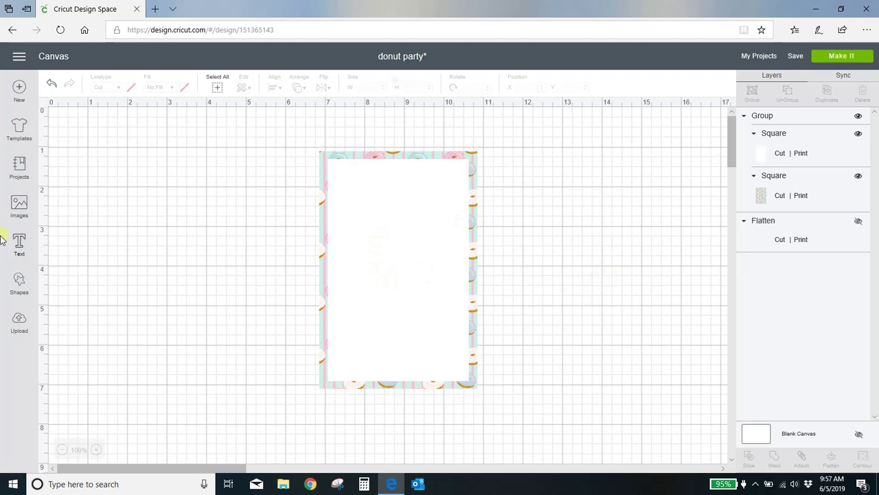
Step: Add a text box in the Candy Beans font, type 'donut', then start deleting it
left_click(19, 246)
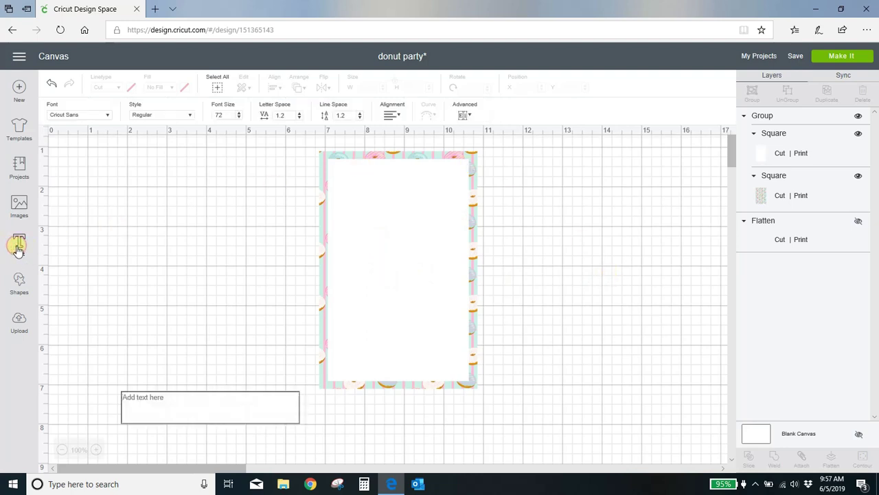
left_click(79, 115)
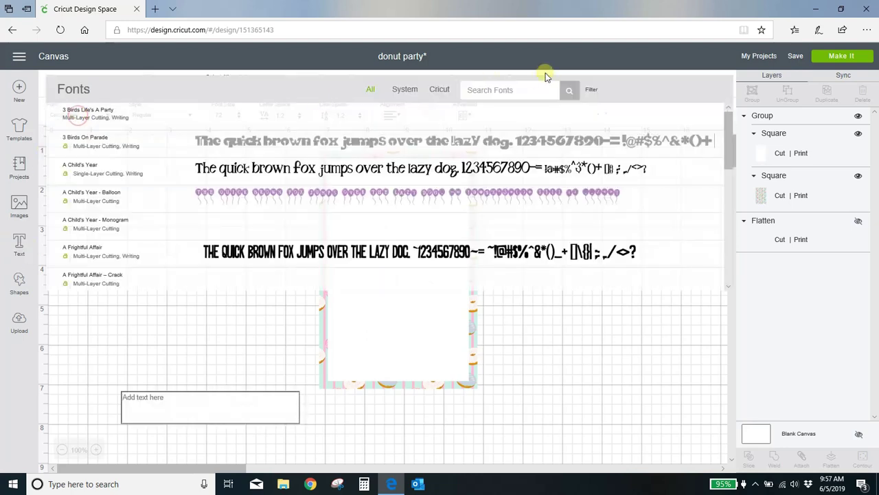
left_click(520, 89)
type("cand")
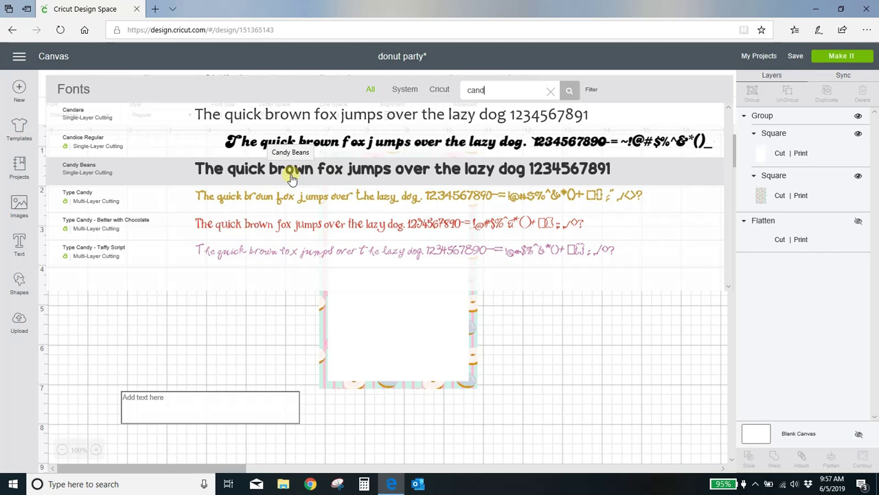
left_click(291, 177)
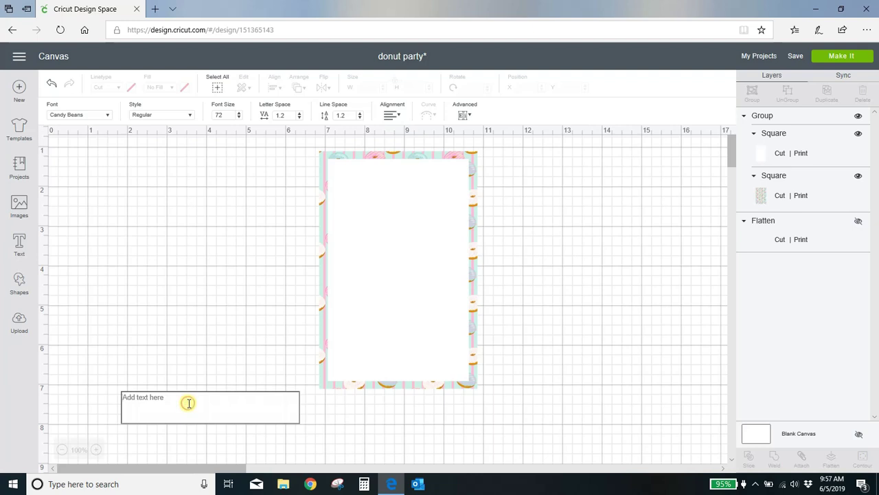
type("donut")
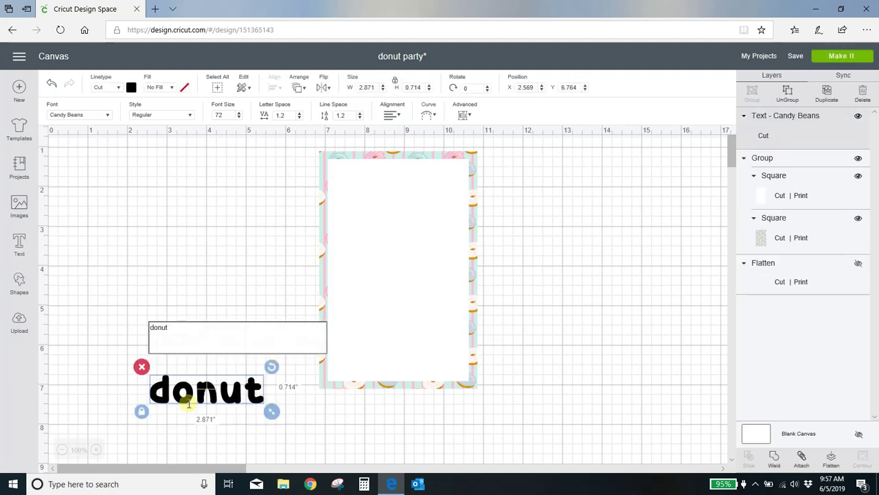
key("BackSpace")
key("BackSpace")
key("BackSpace")
key("BackSpace")
key("BackSpace")
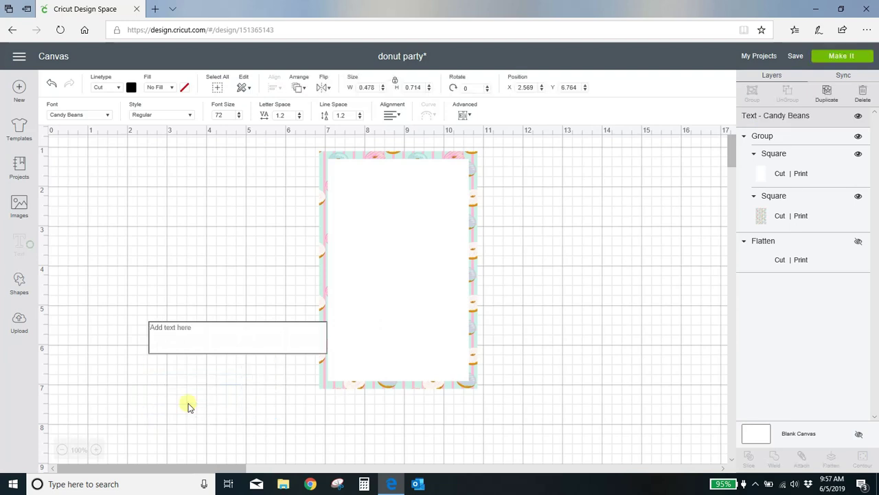
Step: Show the flattened invitation again and move the blank donut frame to its right
left_click(858, 245)
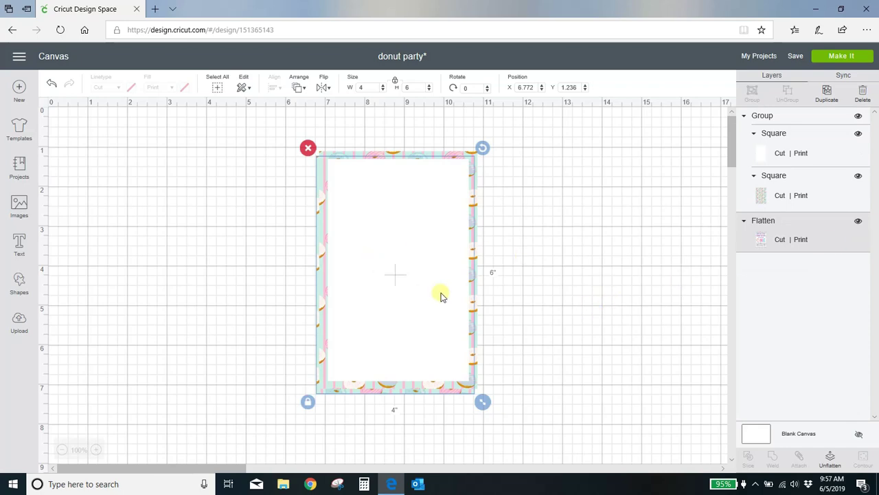
left_click_drag(415, 298, 627, 300)
Step: Hide the flattened invitation and drag the blank donut frame back to the canvas middle
left_click(869, 225)
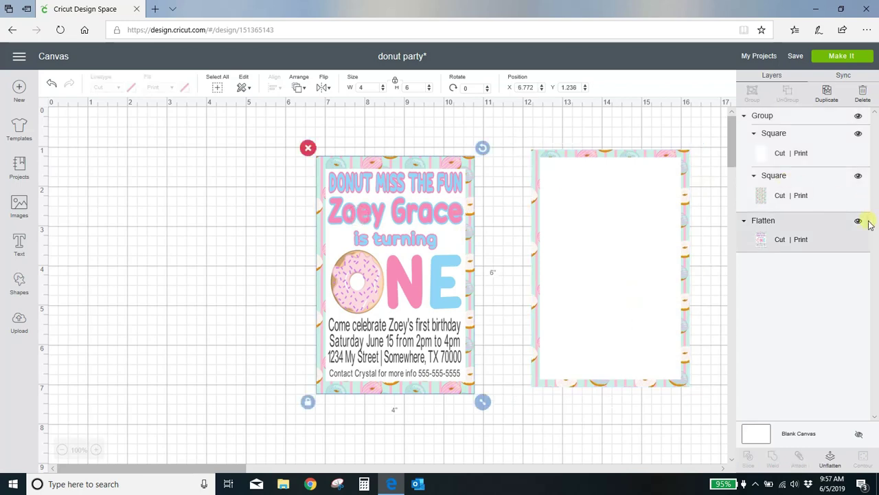
left_click(874, 177)
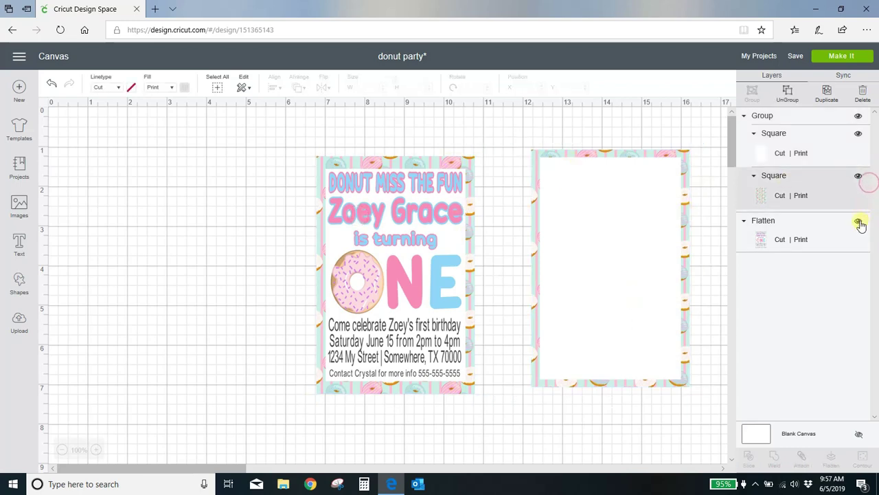
left_click(858, 223)
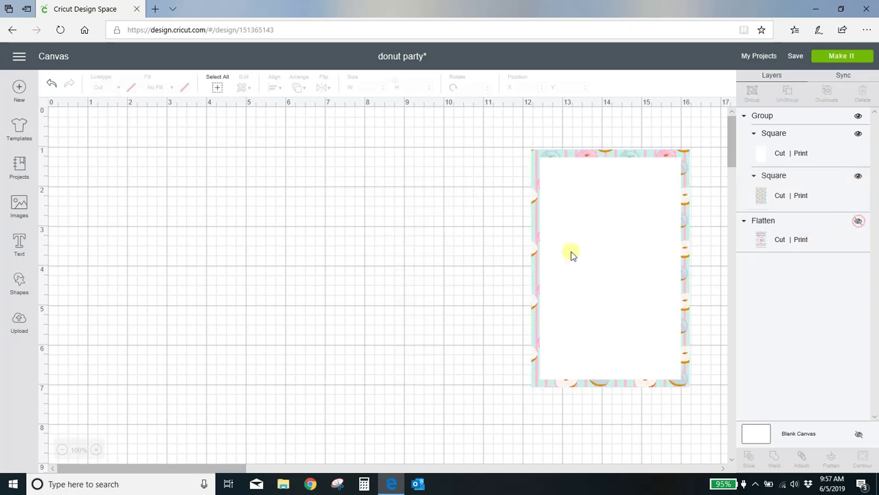
left_click_drag(602, 255, 402, 251)
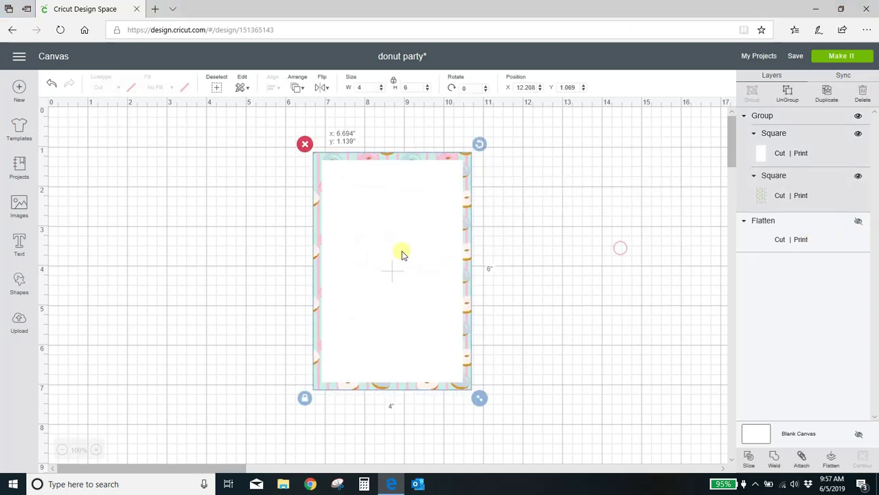
Step: Add text lines 'DONUT MISS THE FUN', the child's name (moved up), and 'is turning'
left_click(20, 244)
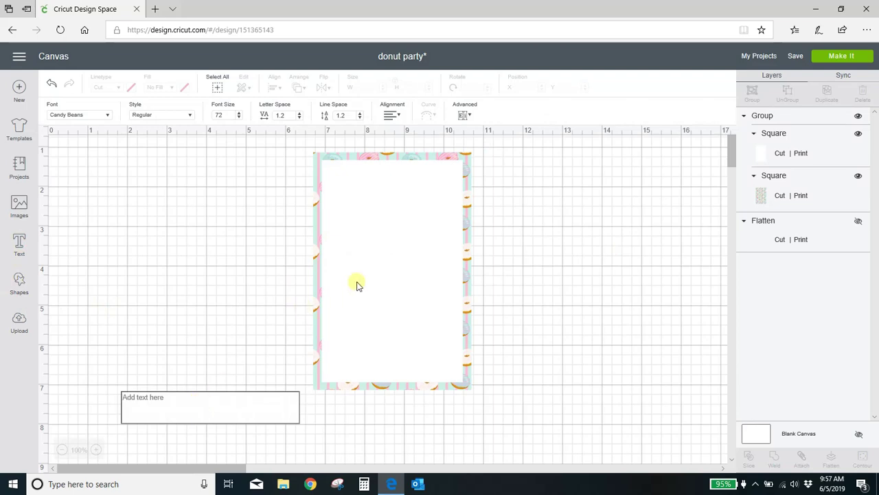
type("DON")
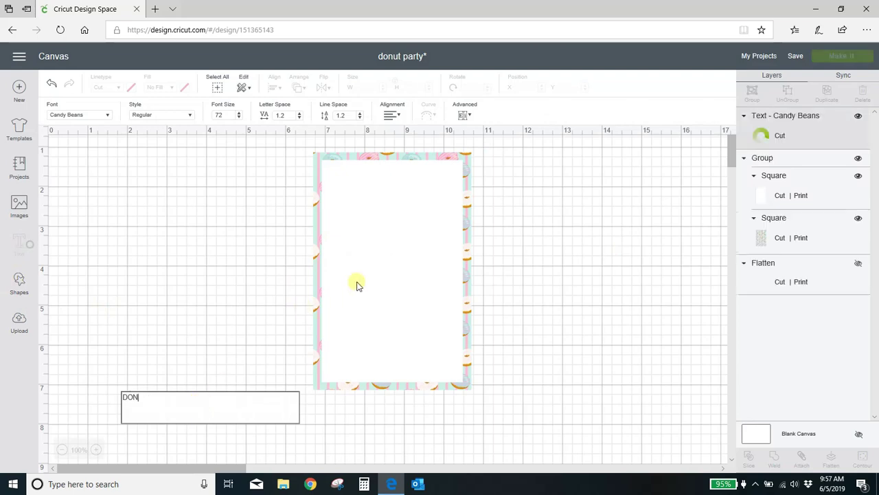
type("UT MISS THE FUN")
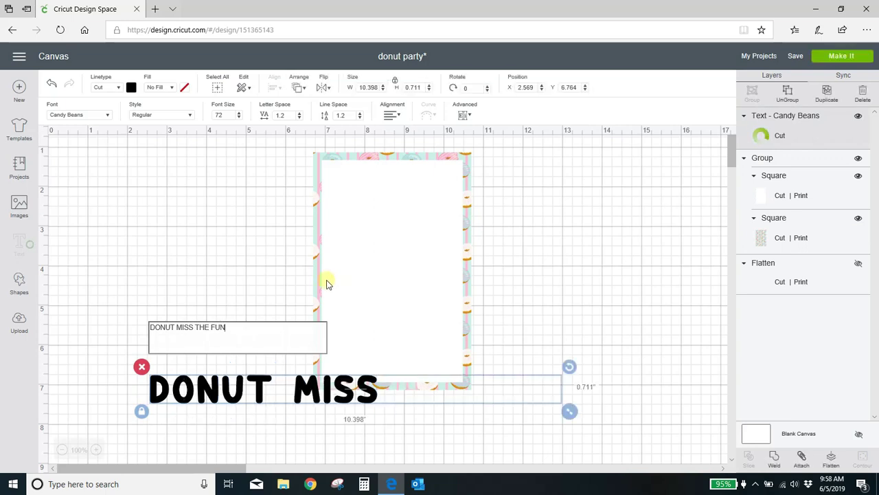
left_click(588, 328)
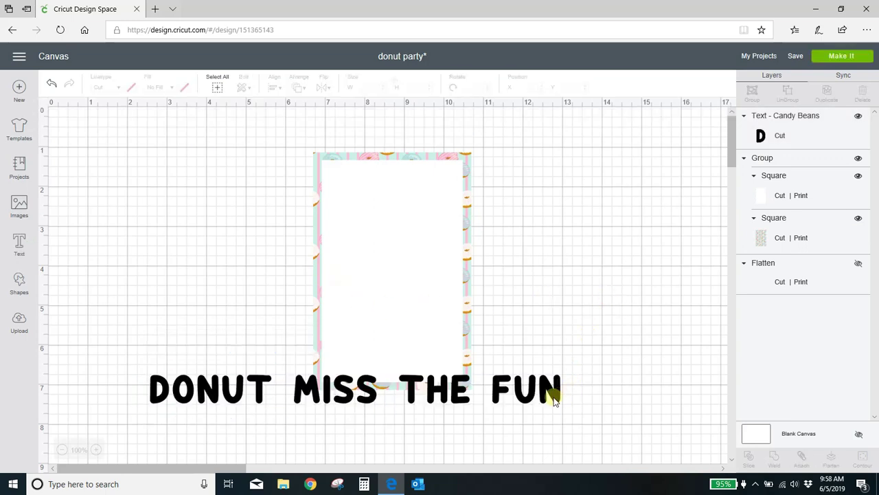
left_click(19, 246)
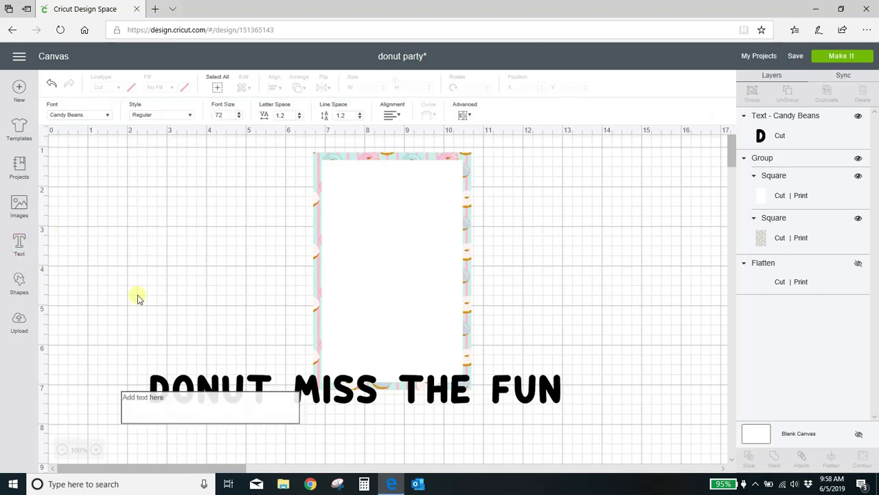
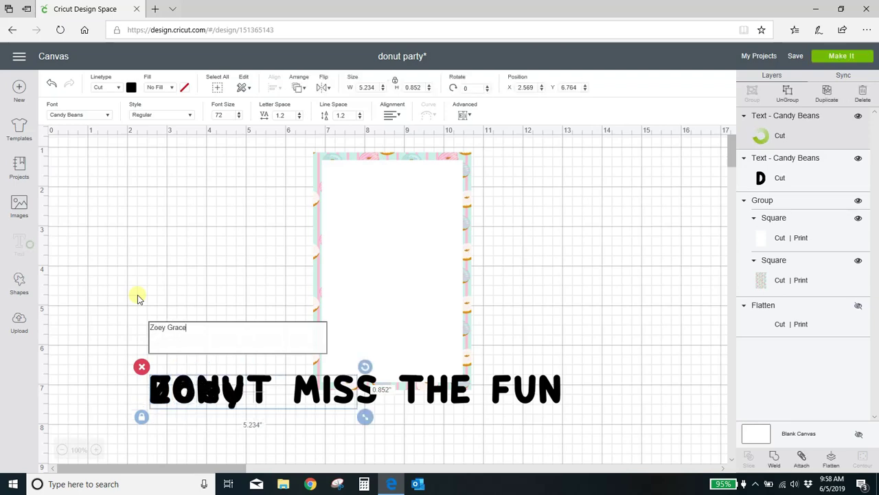
left_click(198, 266)
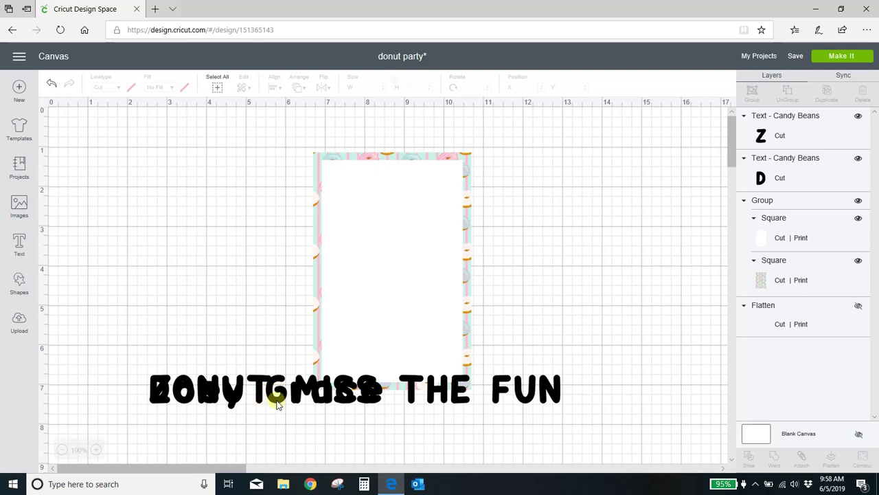
left_click_drag(277, 404, 263, 282)
left_click(19, 244)
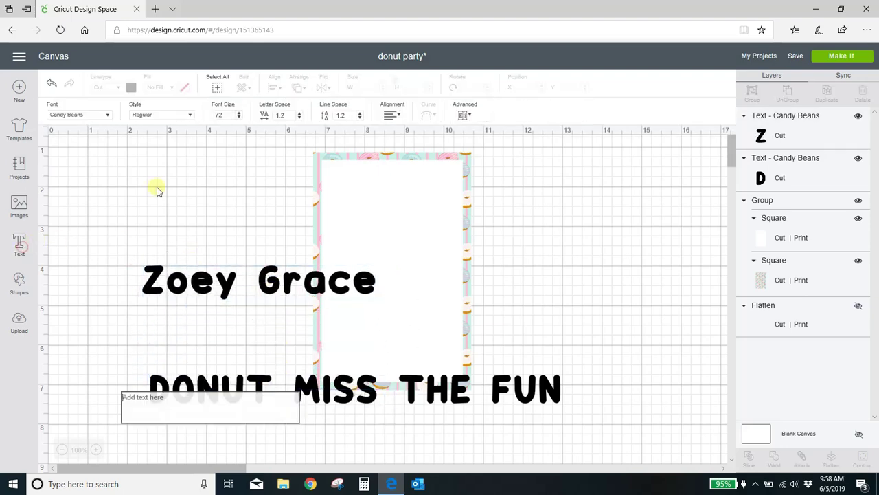
type("is tu")
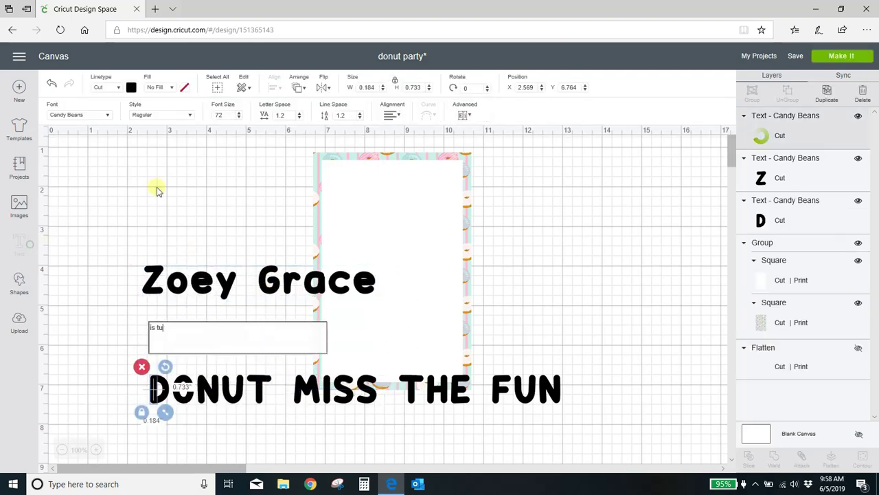
type("rning")
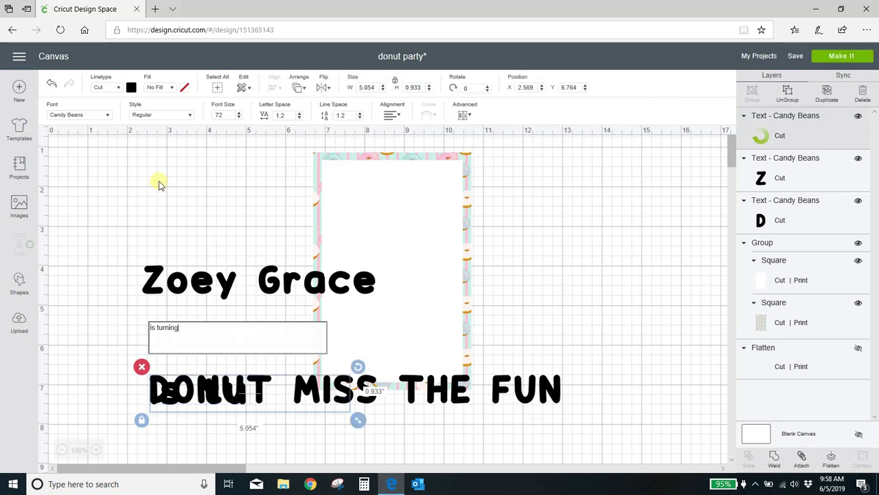
left_click(158, 184)
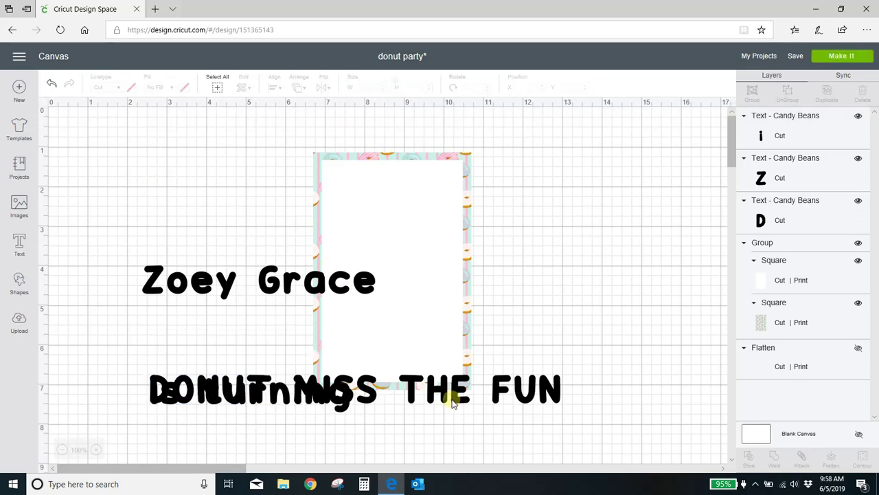
Step: Shrink the DONUT MISS THE FUN headline and place it across the top of the card
left_click_drag(446, 404, 520, 202)
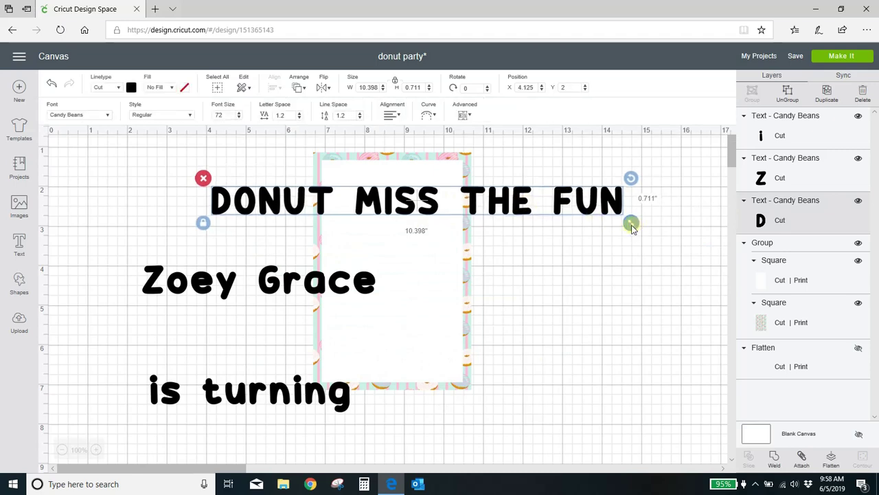
left_click_drag(631, 227, 303, 206)
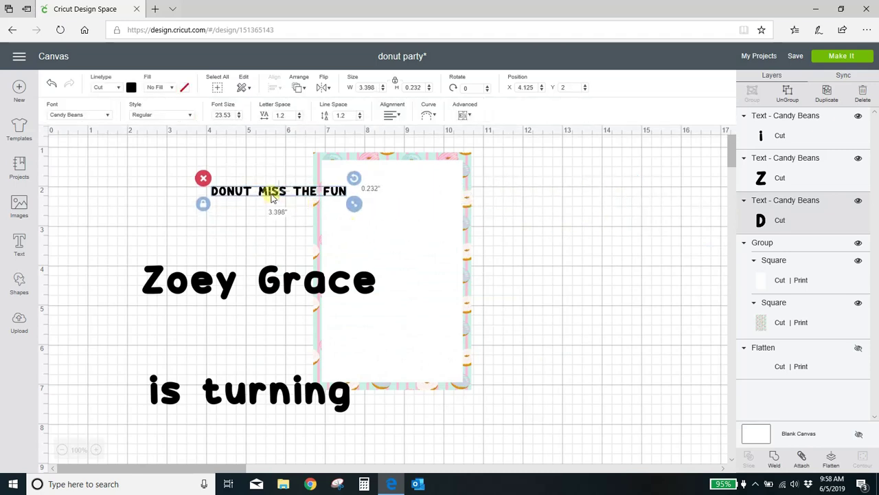
left_click(318, 199)
left_click(318, 198)
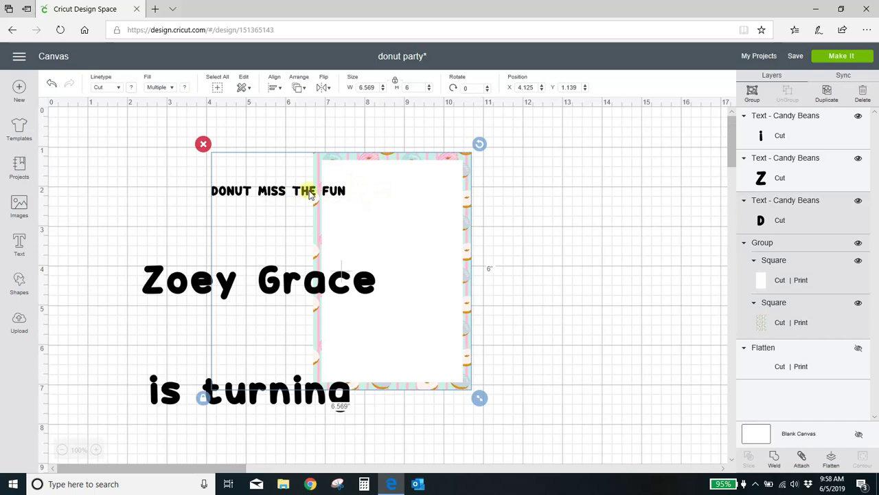
left_click(166, 209)
left_click_drag(235, 191, 351, 175)
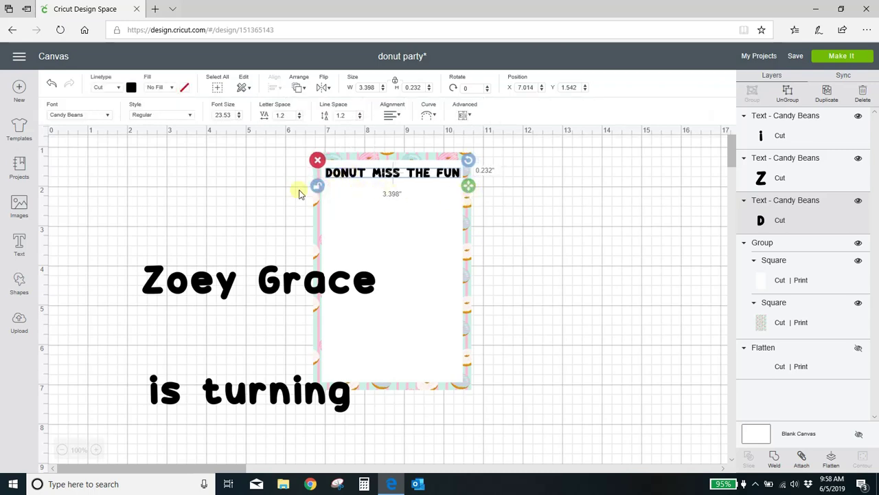
mouse_move(470, 191)
left_mouse_down()
mouse_move(486, 201)
mouse_move(456, 185)
left_mouse_up()
Step: Shrink the name to fit the card width and set it under the headline
left_click(370, 285)
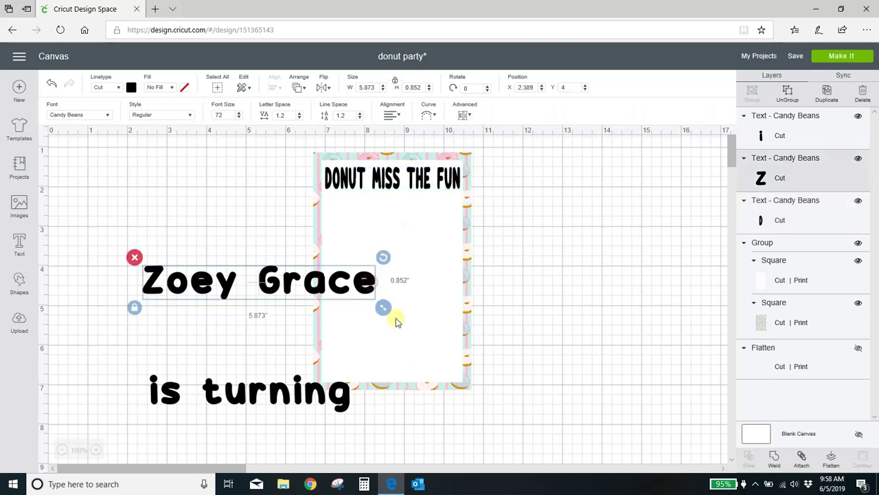
left_click_drag(384, 310, 445, 214)
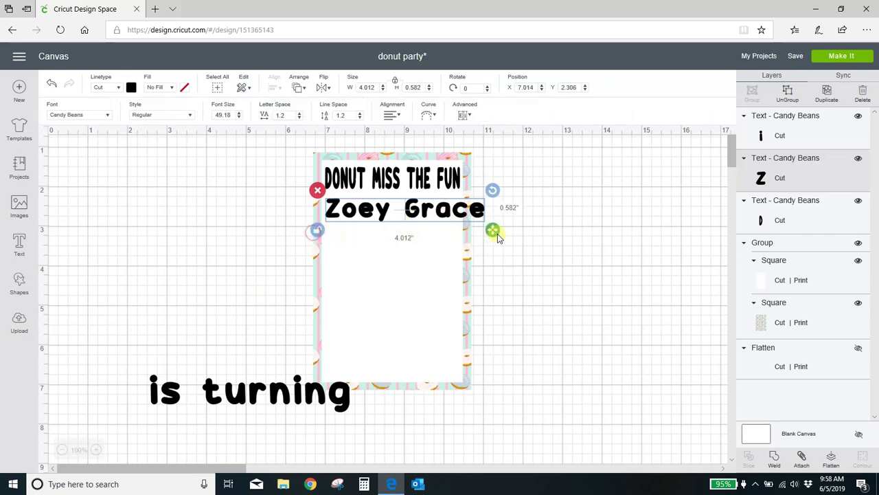
left_click_drag(495, 229, 476, 246)
left_click(225, 262)
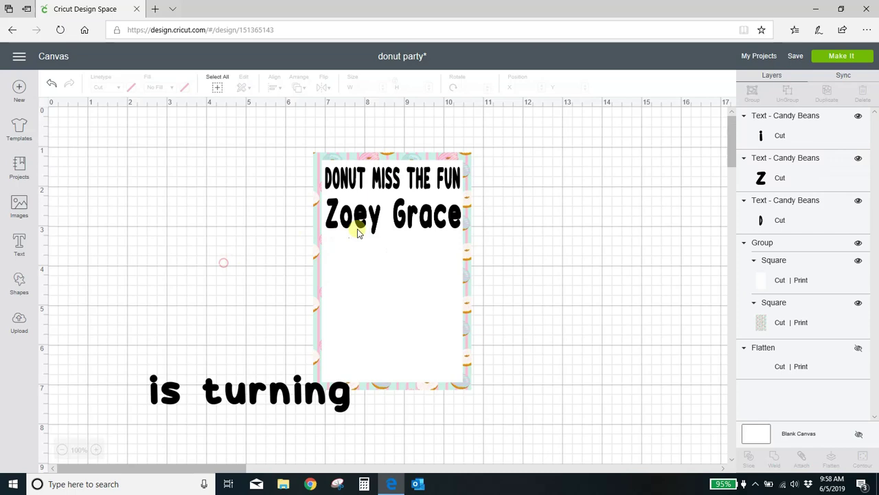
left_click_drag(411, 225, 410, 219)
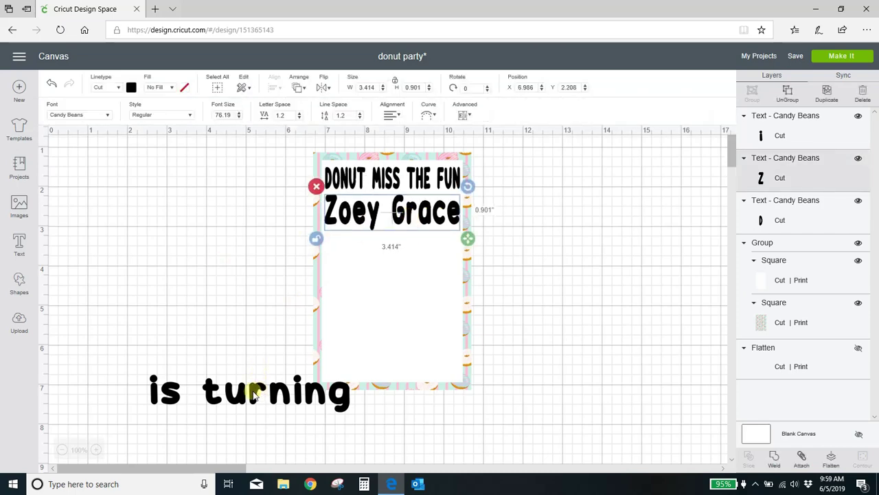
Step: Shrink 'is turning' to 2.541 inches wide and place it under the name
left_click(289, 391)
left_click_drag(358, 421, 412, 249)
left_click(402, 241)
left_click(534, 242)
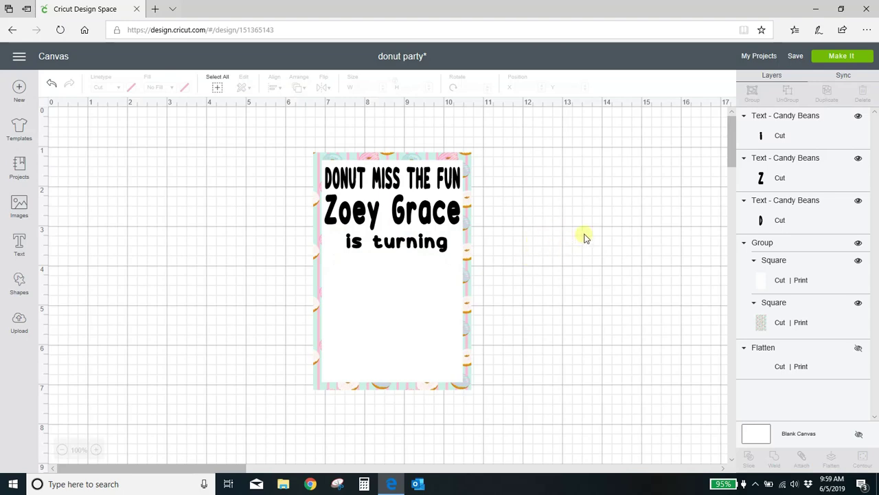
Step: Make the DONUT MISS THE FUN headline a printed layer in pink
left_click(396, 186)
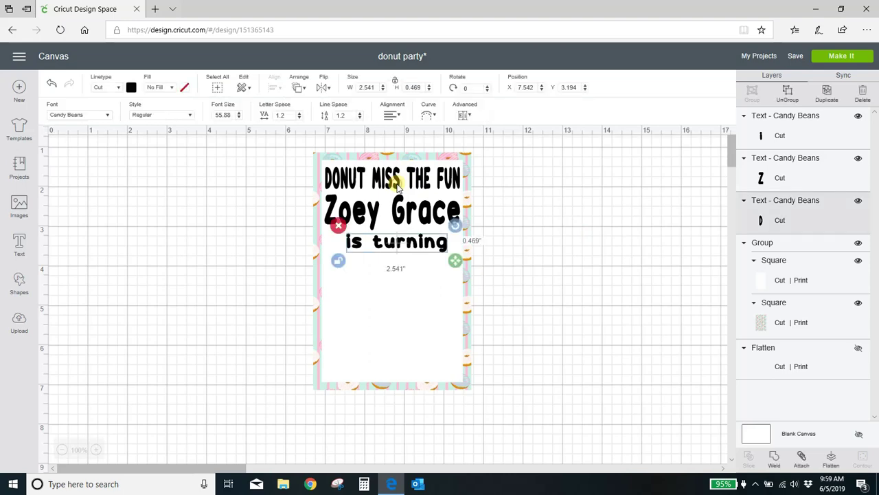
left_click(165, 87)
left_click(167, 117)
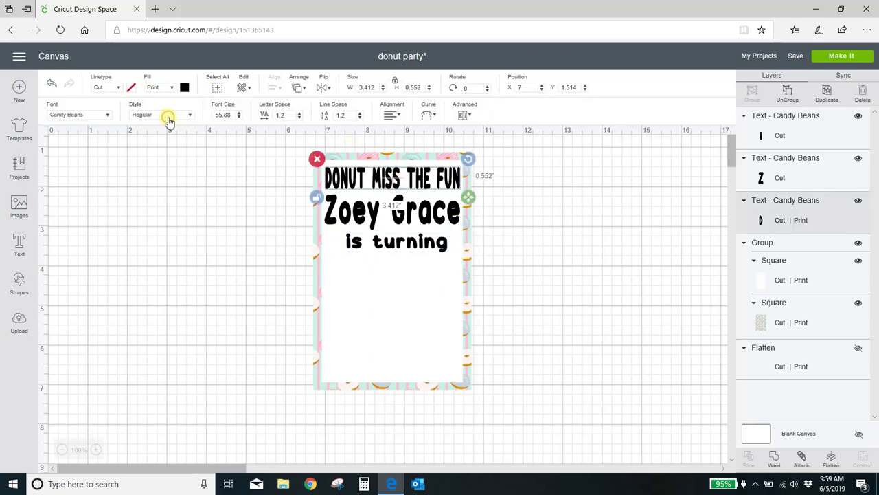
left_click(186, 89)
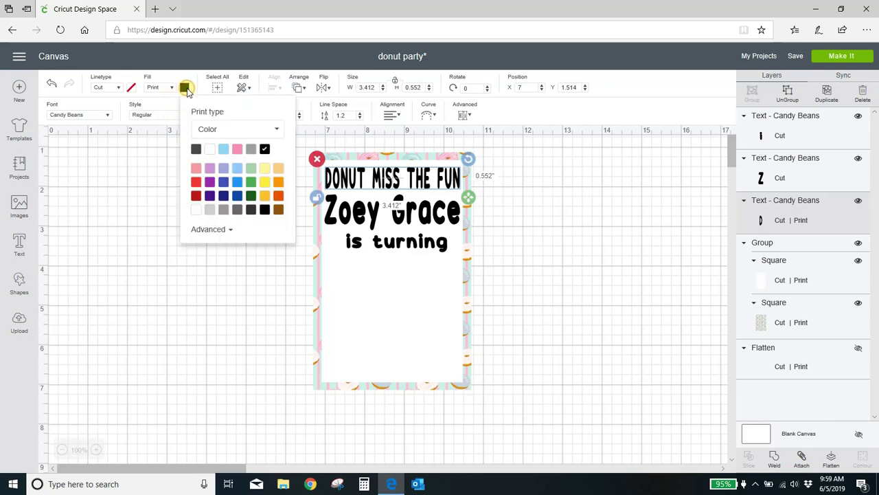
left_click(236, 150)
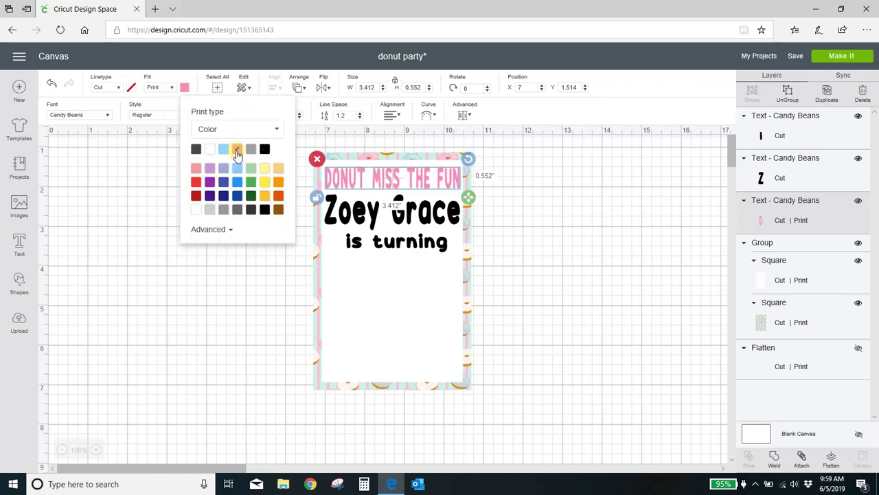
left_click(175, 317)
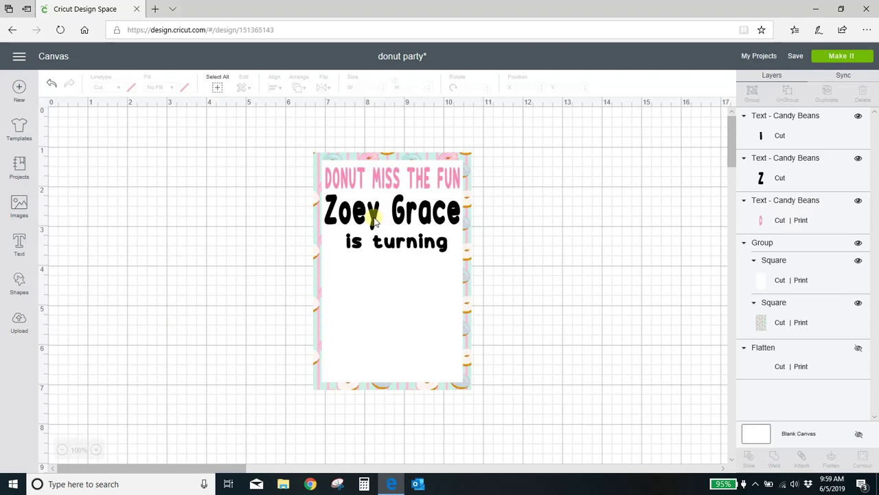
Step: Make the name a printed layer in light blue
double_click(374, 221)
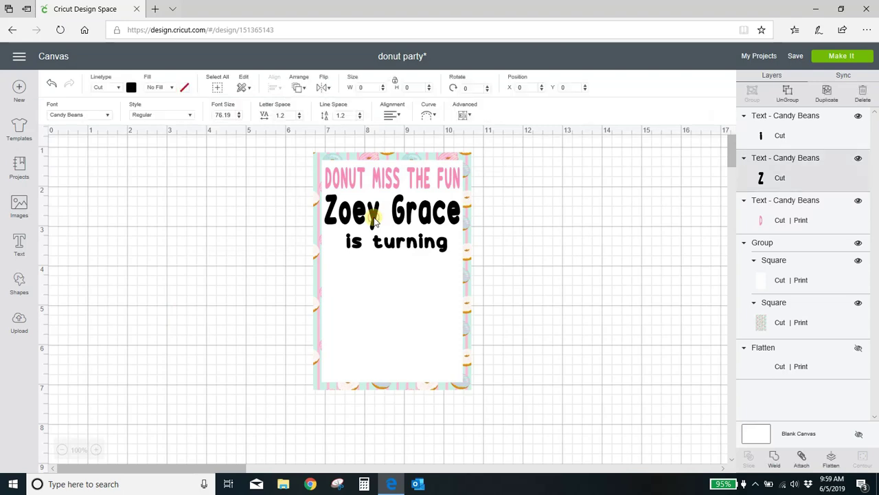
left_click(173, 88)
left_click(172, 115)
left_click(185, 88)
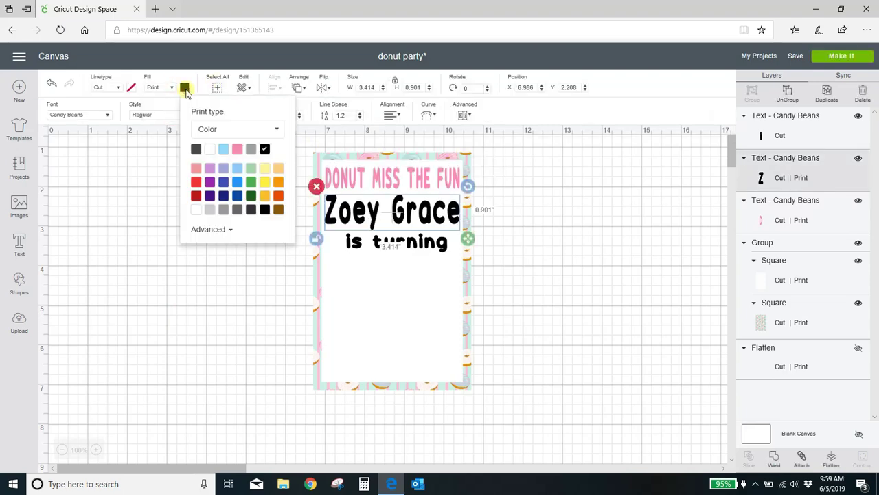
left_click(223, 149)
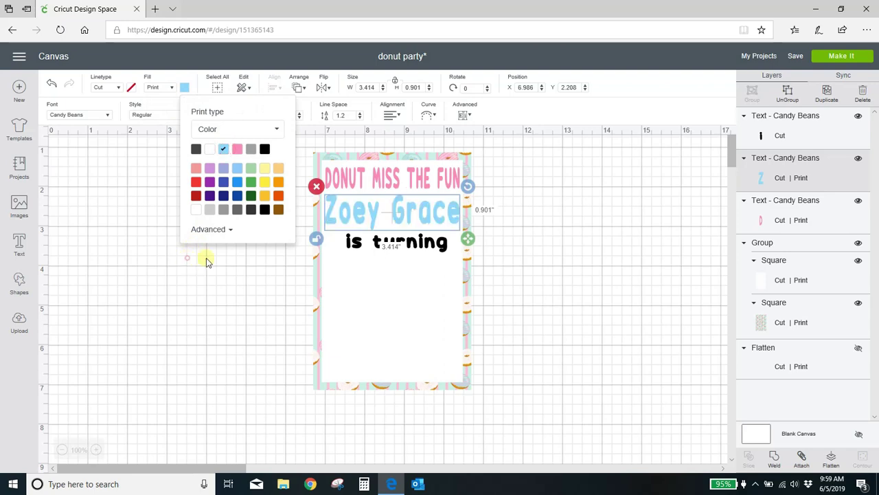
left_click(206, 258)
Step: Make 'is turning' a printed layer in pink to match the headline
left_click(406, 246)
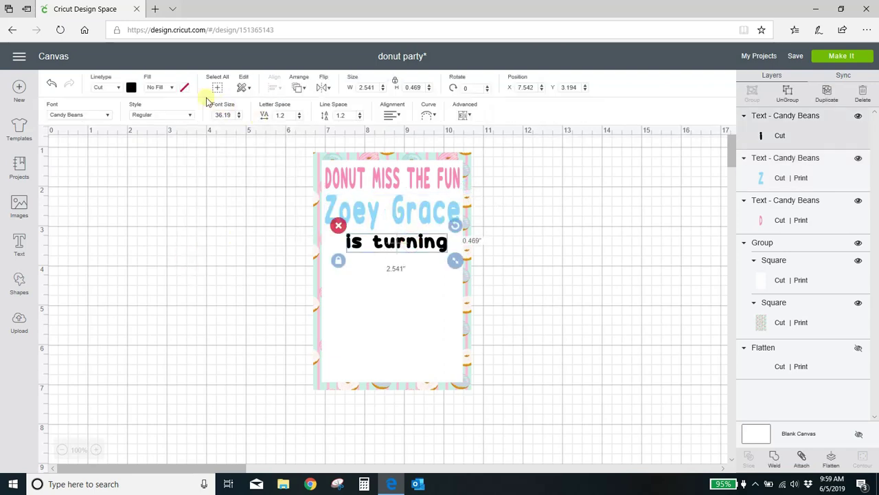
left_click(171, 88)
left_click(171, 116)
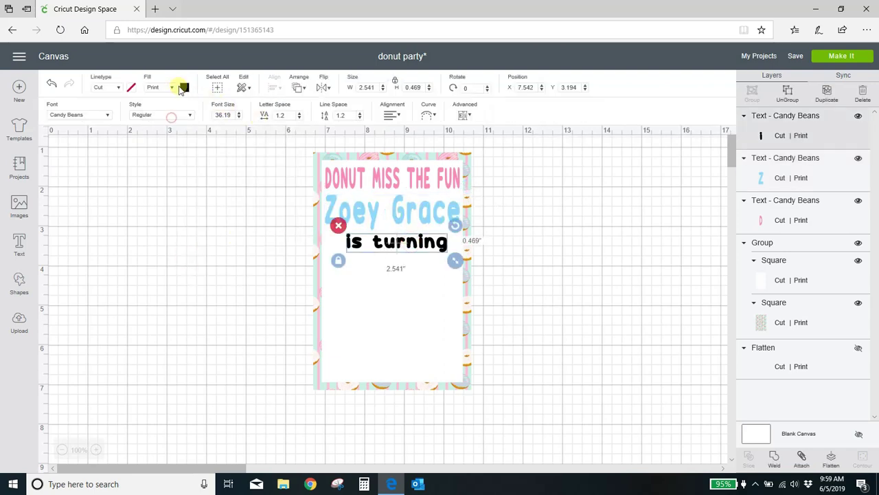
left_click(183, 87)
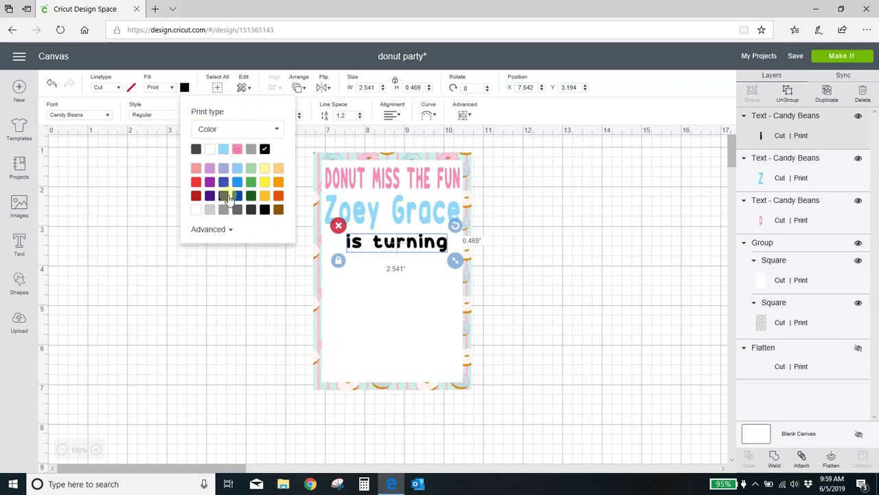
left_click(237, 148)
left_click(217, 302)
left_click(631, 289)
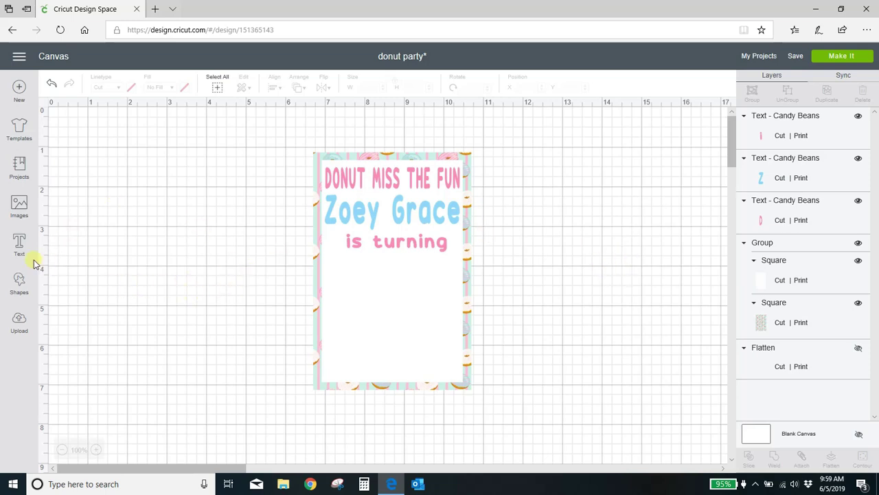
Step: Insert the uploaded sprinkles, pink donut and orange donut images onto the canvas
left_click(18, 322)
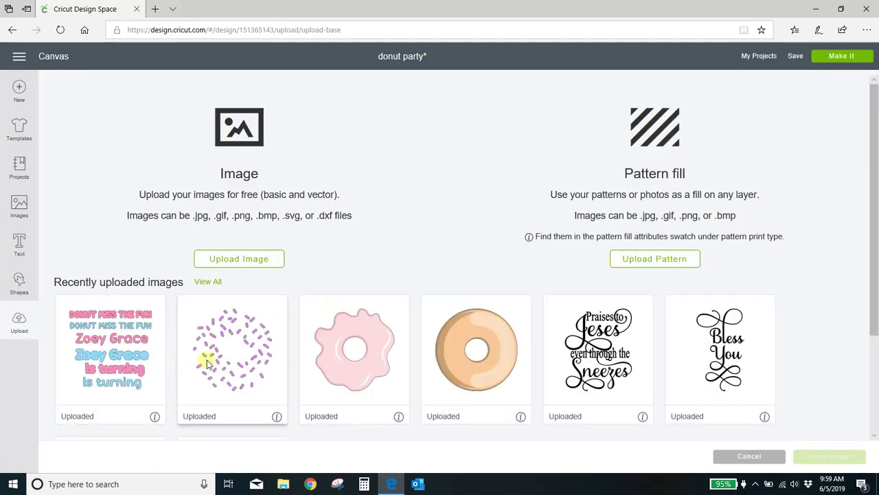
left_click(214, 356)
left_click(385, 402)
left_click(490, 371)
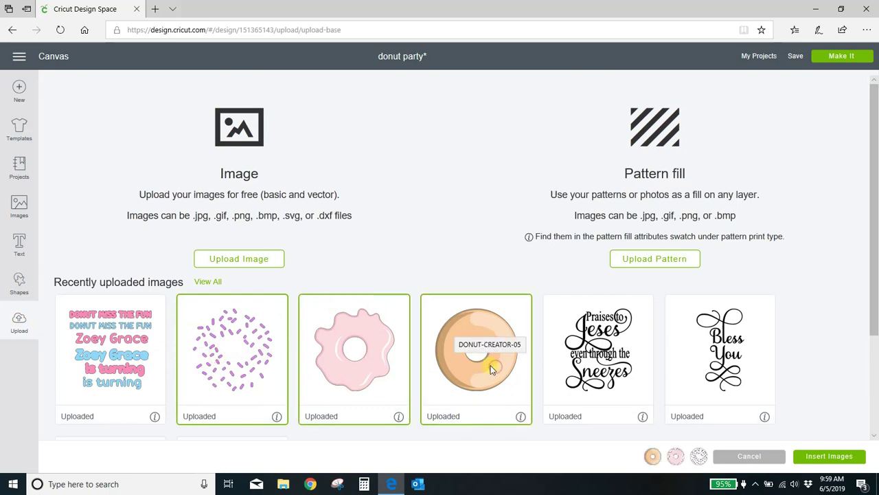
left_click(845, 458)
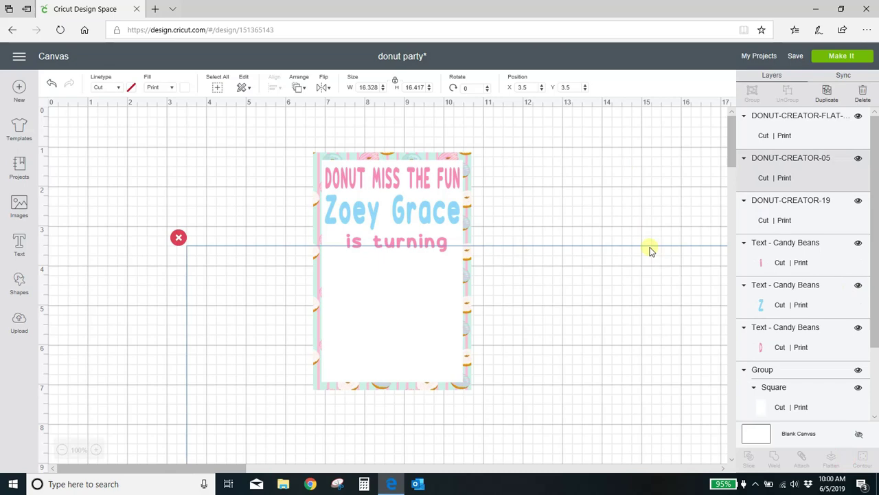
Step: Select the sprinkles, orange donut base and pink icing layers together
scroll(635, 245, "down", 3)
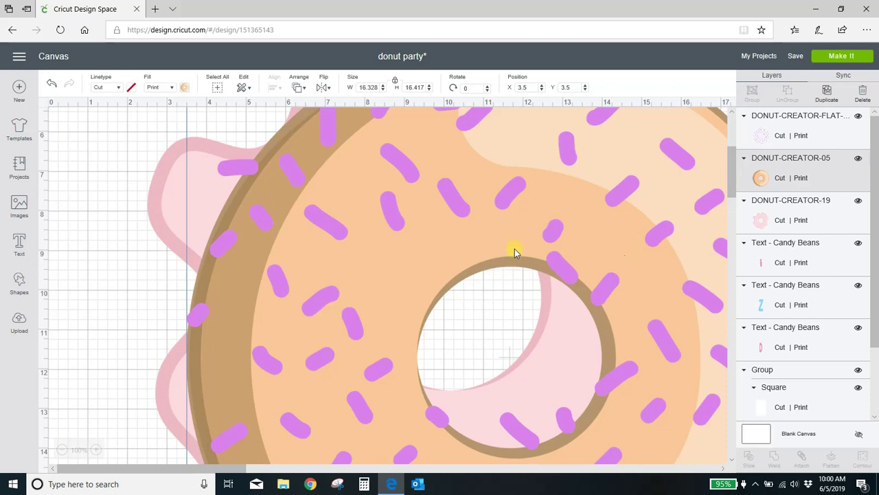
scroll(436, 247, "down", 4)
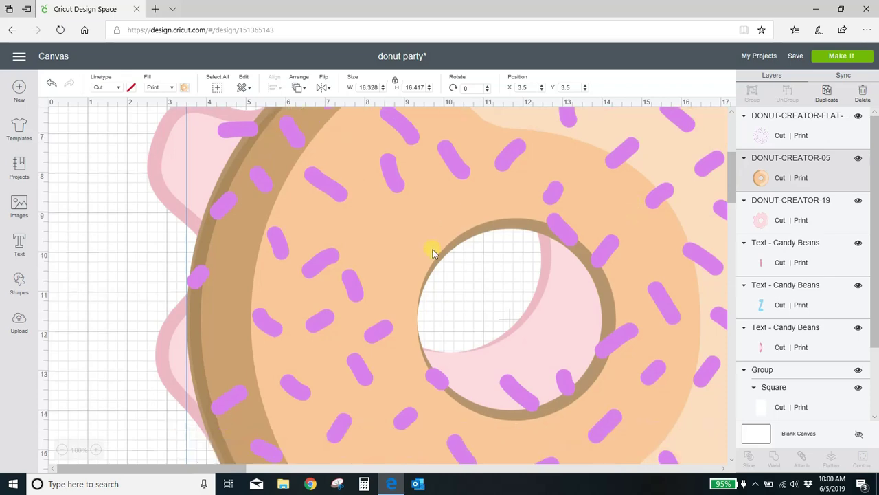
scroll(433, 253, "up", 4)
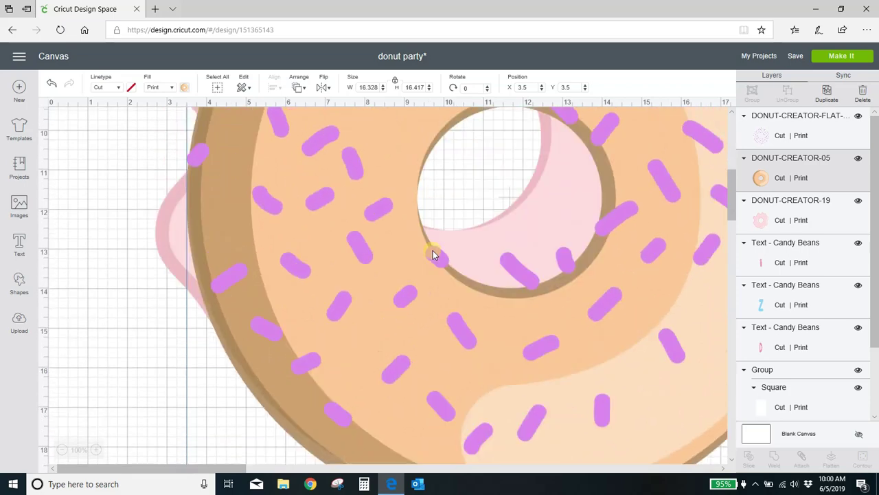
scroll(431, 252, "down", 4)
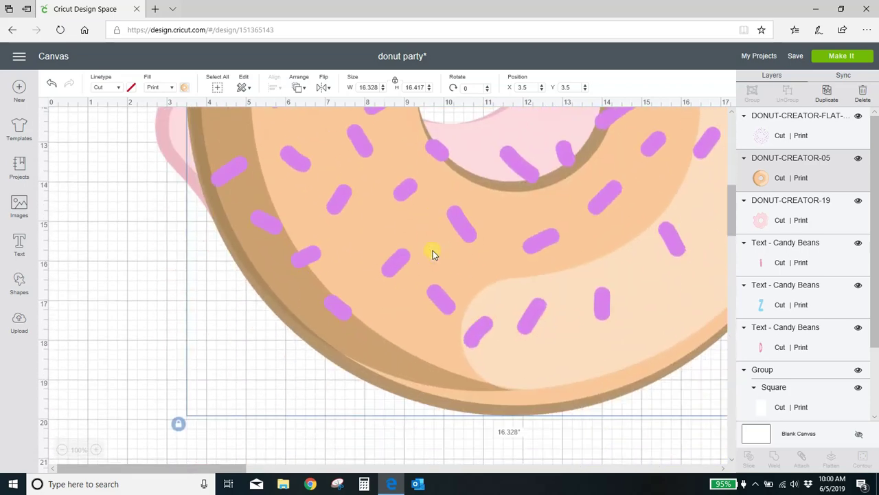
left_click(137, 338)
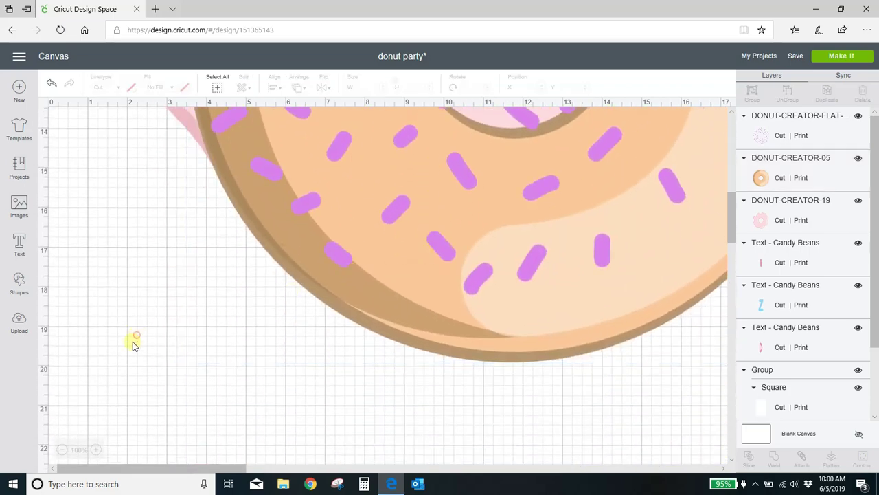
left_click(344, 261)
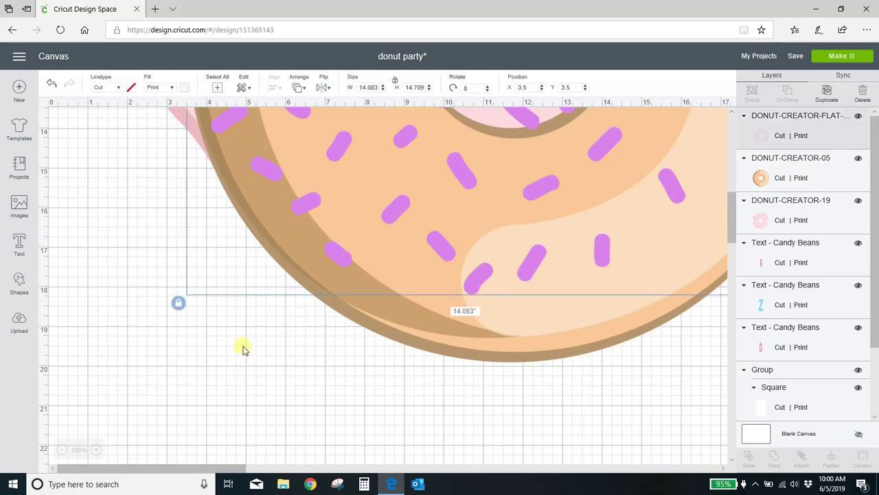
scroll(241, 352, "up", 2)
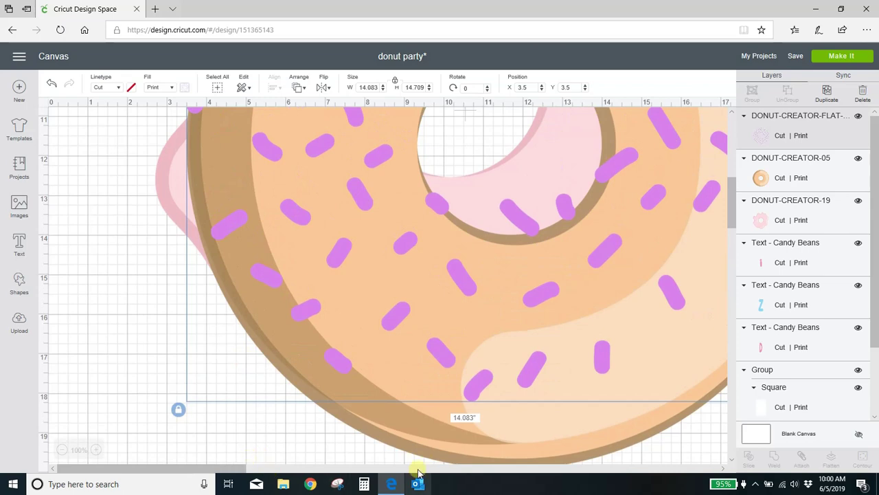
left_click(425, 441, "shift")
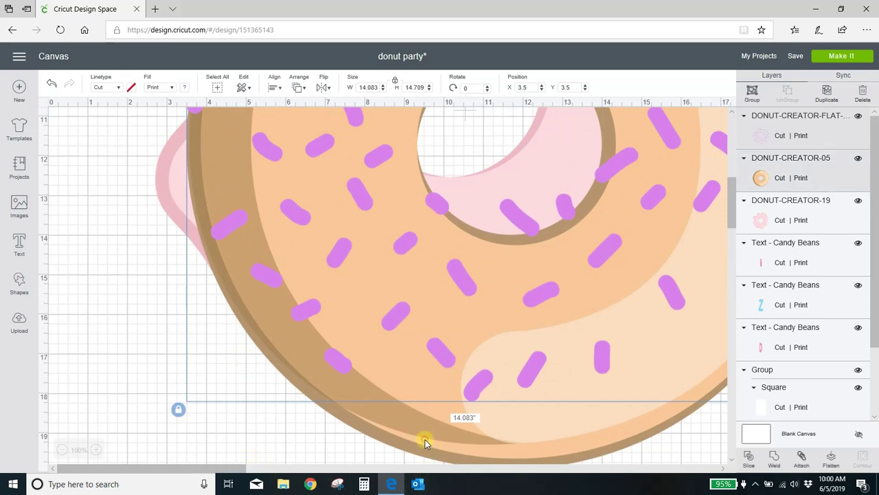
left_click(158, 181, "shift")
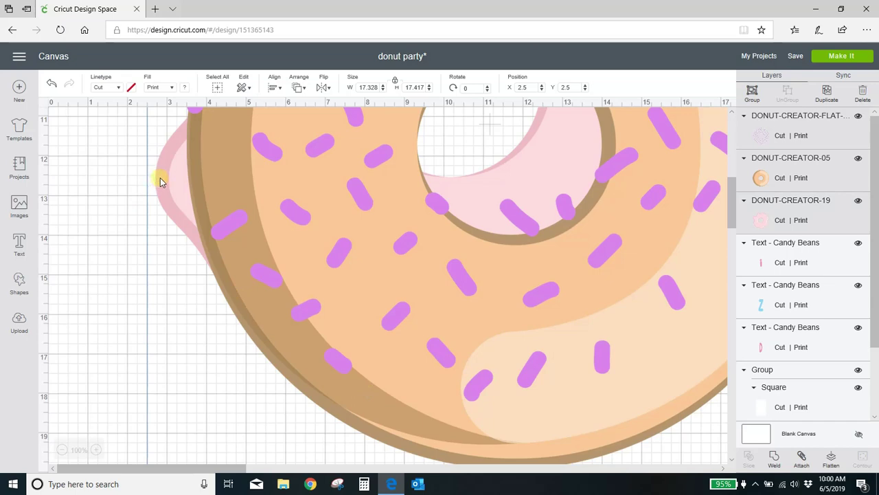
scroll(163, 184, "down", 4)
scroll(151, 255, "up", 1)
Step: Shrink the donut artwork to about 1.7 inches and set it beside the card
left_click_drag(575, 194, 243, 263)
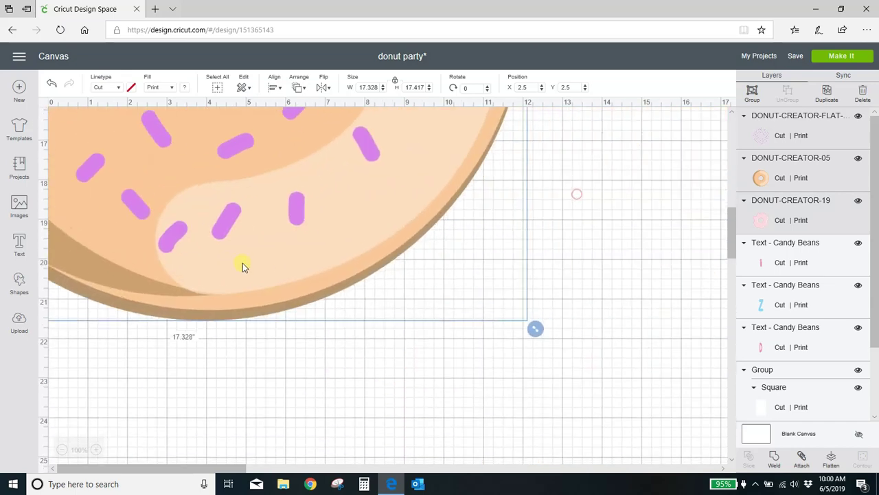
left_click_drag(504, 334, 283, 188)
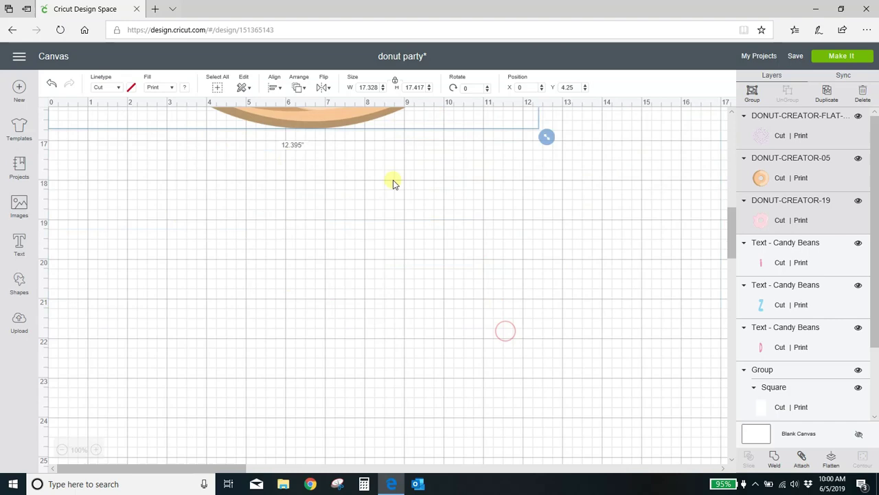
left_click_drag(352, 110, 385, 285)
left_click_drag(523, 325, 385, 295)
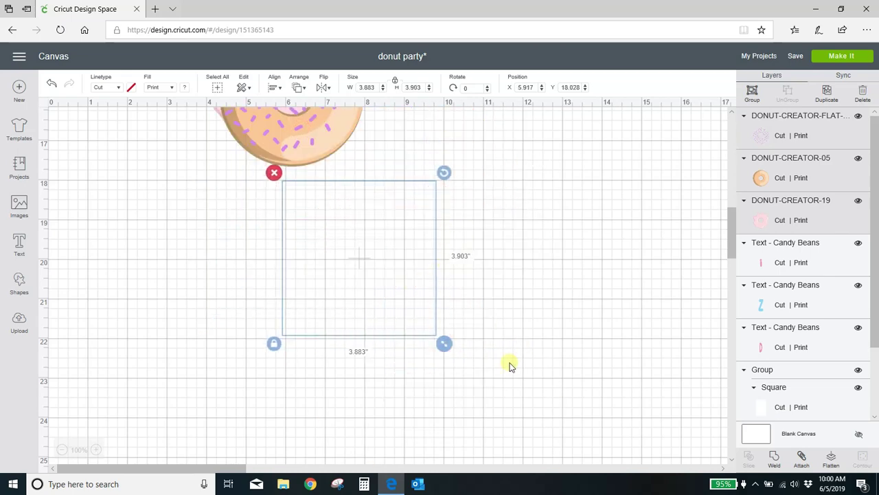
left_click_drag(448, 346, 352, 251)
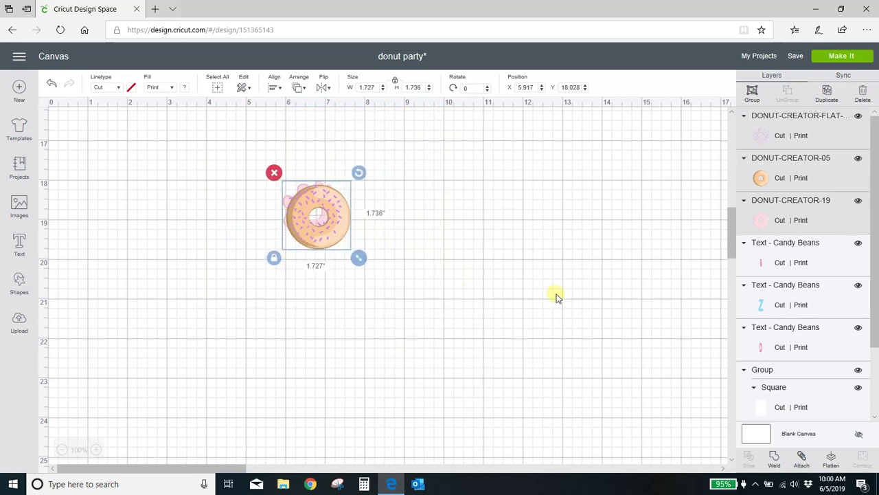
scroll(555, 295, "up", 3)
left_click_drag(347, 329, 219, 343)
scroll(383, 303, "up", 10)
Step: Place the pink icing on the orange donut base and bring it to the front
left_click(259, 320)
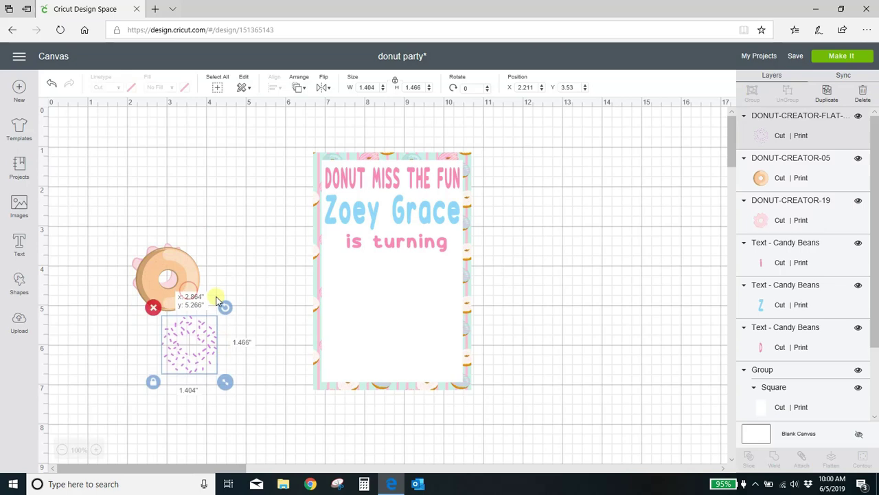
left_click_drag(199, 274, 257, 198)
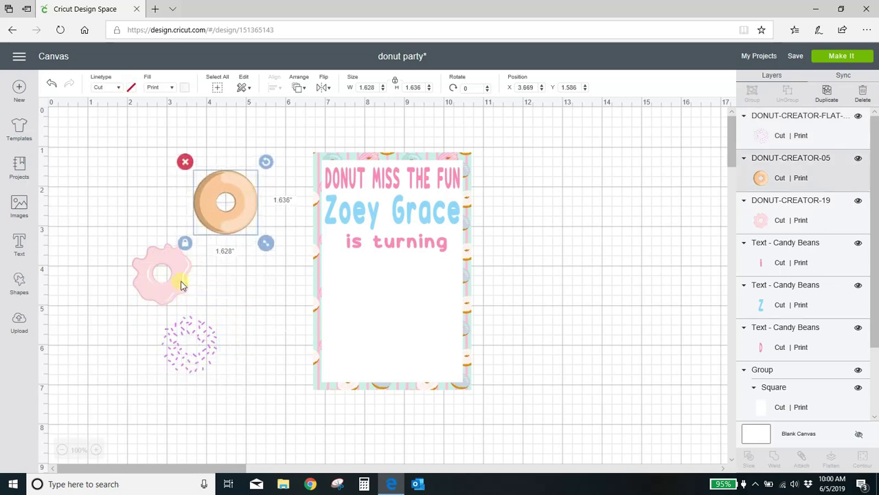
left_click_drag(179, 285, 244, 224)
left_click(299, 88)
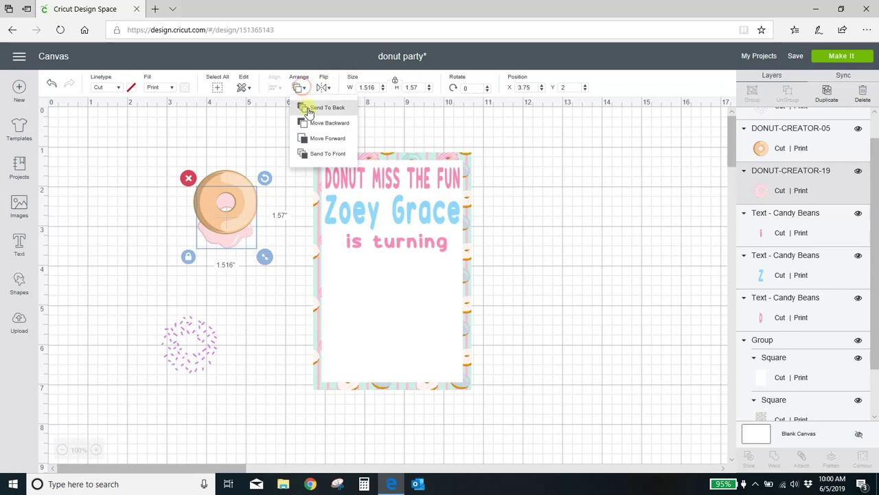
left_click(316, 154)
left_click_drag(241, 234, 240, 218)
Step: Stack the sprinkles on the iced donut and send them to the very front
left_click_drag(206, 323, 247, 183)
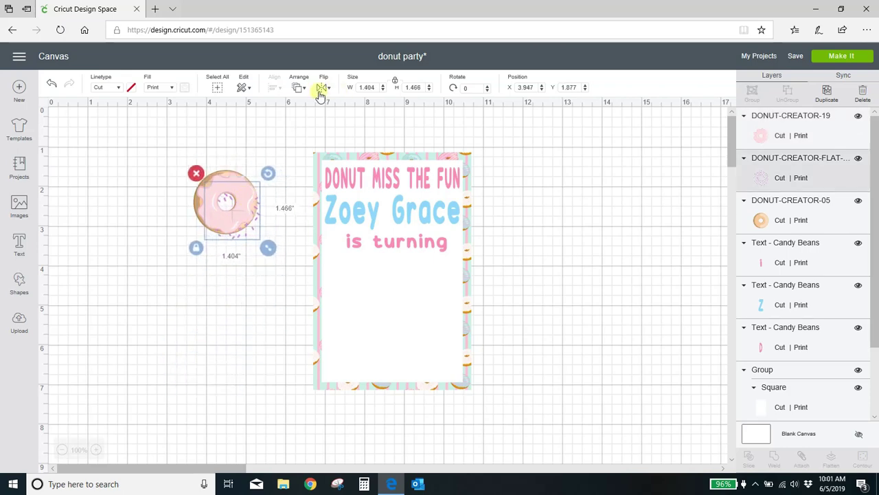
left_click(307, 91)
left_click(313, 155)
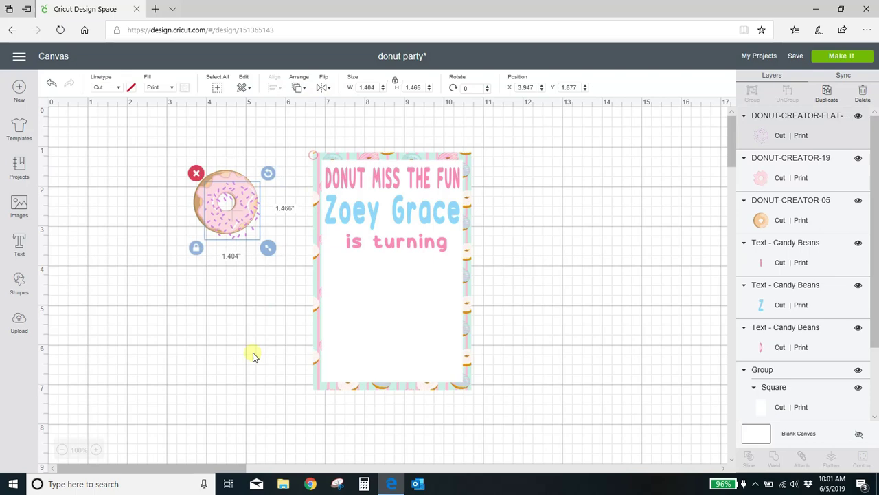
left_click(252, 355)
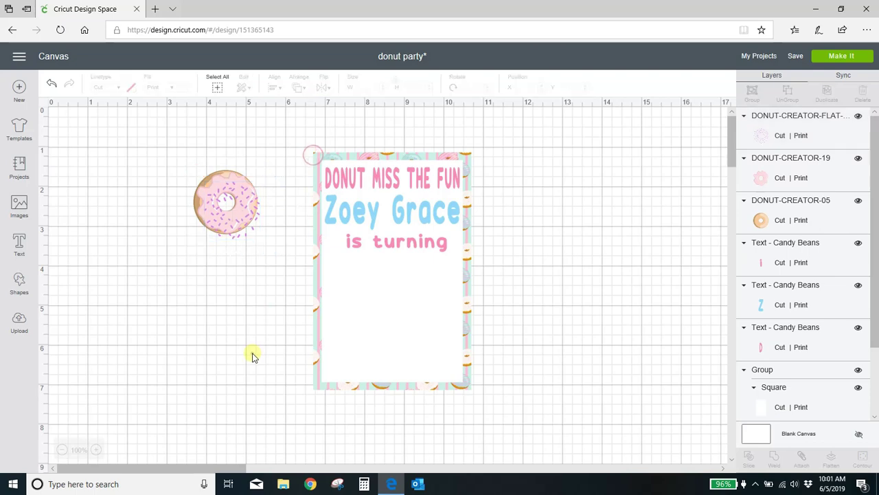
left_click(254, 228)
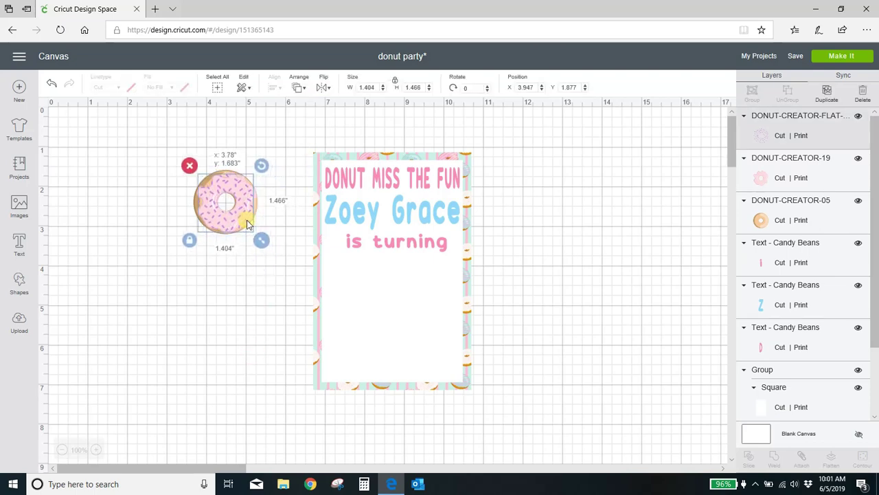
left_click(230, 313)
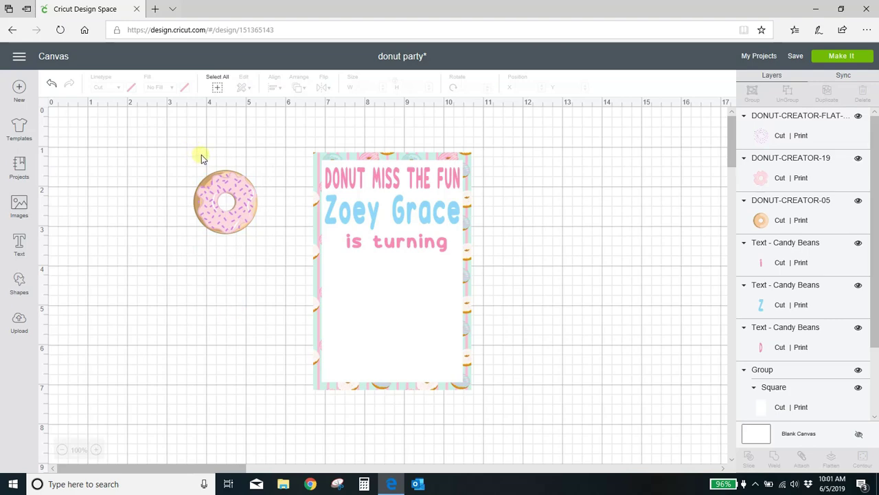
Step: Group the three donut pieces and place the donut, 1.365 x 1.373 in, below 'is turning'
left_click_drag(184, 157, 265, 242)
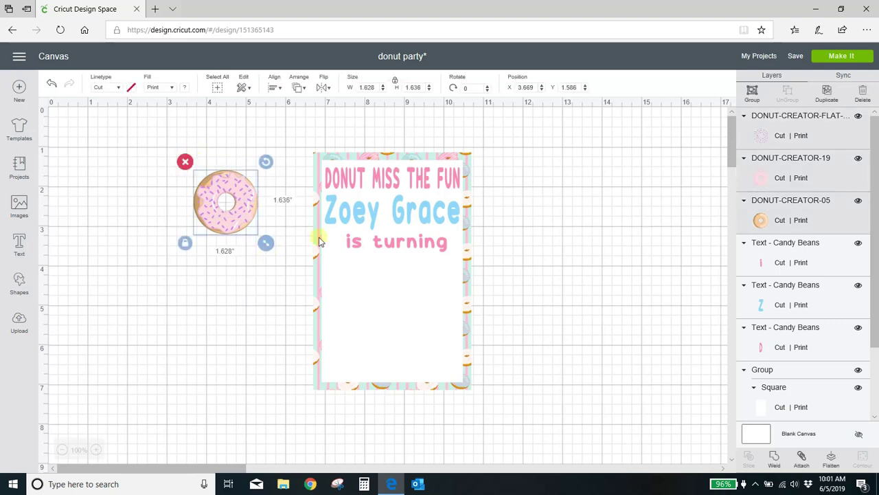
left_click(750, 93)
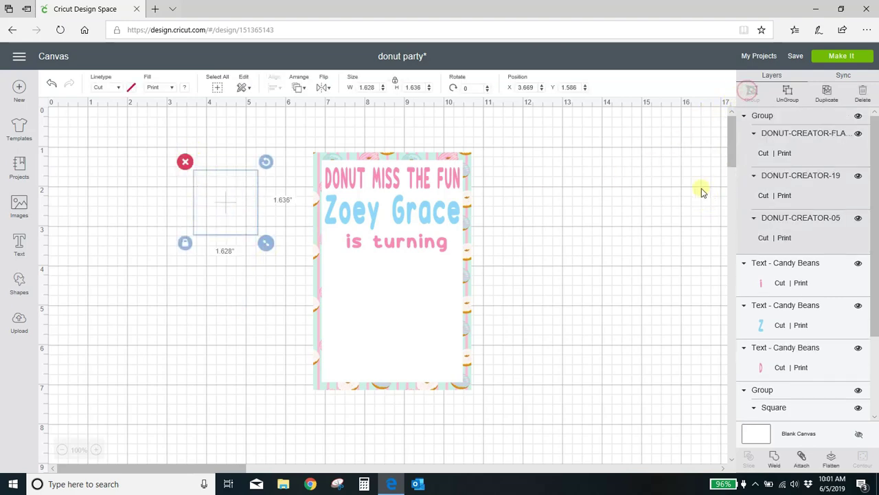
left_click_drag(252, 211, 383, 295)
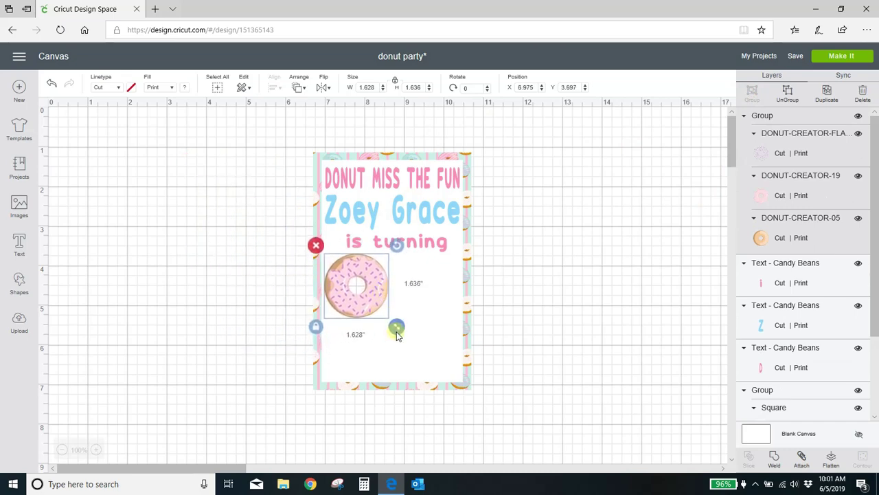
left_click_drag(399, 328, 357, 300)
Step: Create a new black text box reading 'NE'
left_click(224, 318)
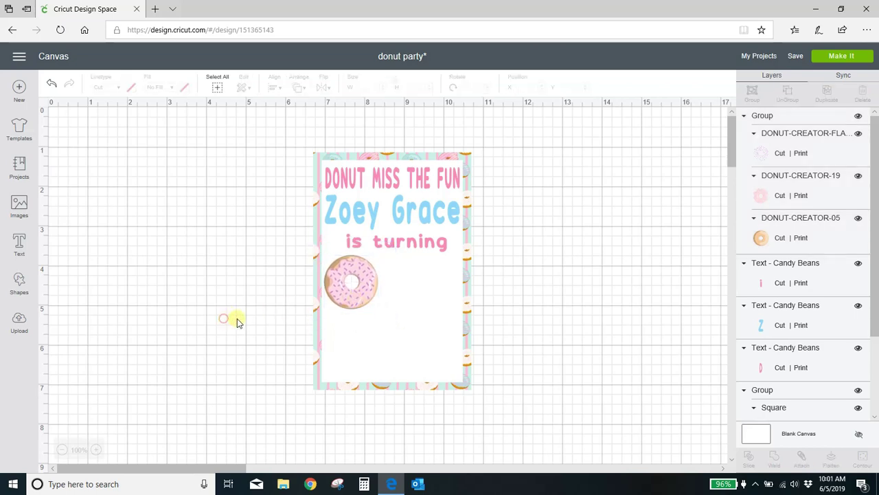
left_click(20, 244)
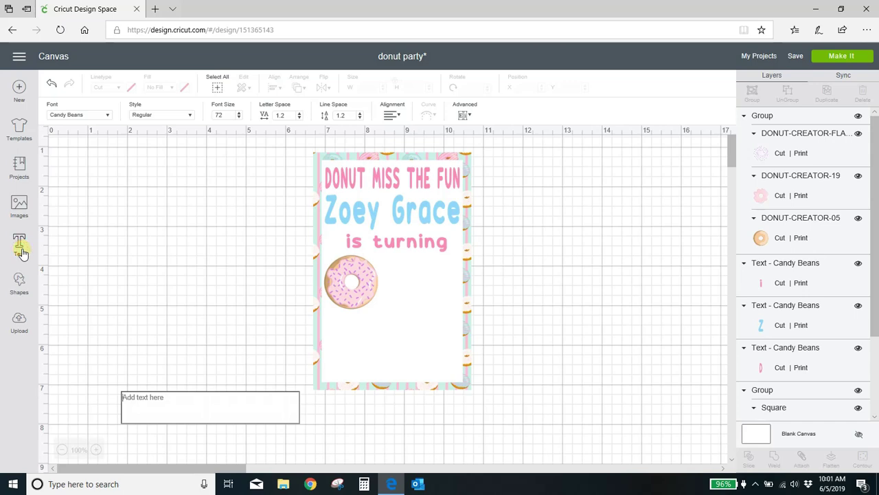
type("NE")
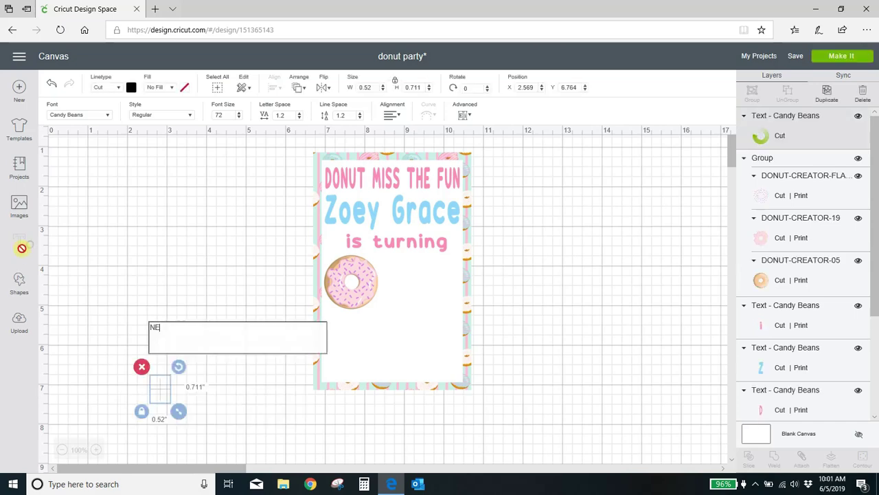
key("BackSpace")
key("BackSpace")
left_click(97, 206)
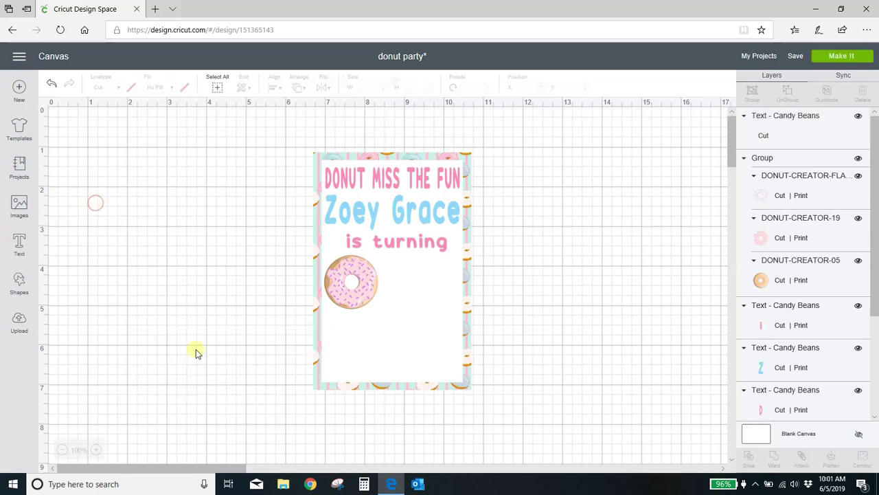
key("ctrl+z")
Step: Move 'NE' beside the donut and enlarge it to 2.046 x 1.192 inches
left_click_drag(183, 401, 426, 284)
mouse_move(460, 309)
left_mouse_down()
mouse_move(473, 313)
mouse_move(469, 322)
left_mouse_up()
left_click(531, 316)
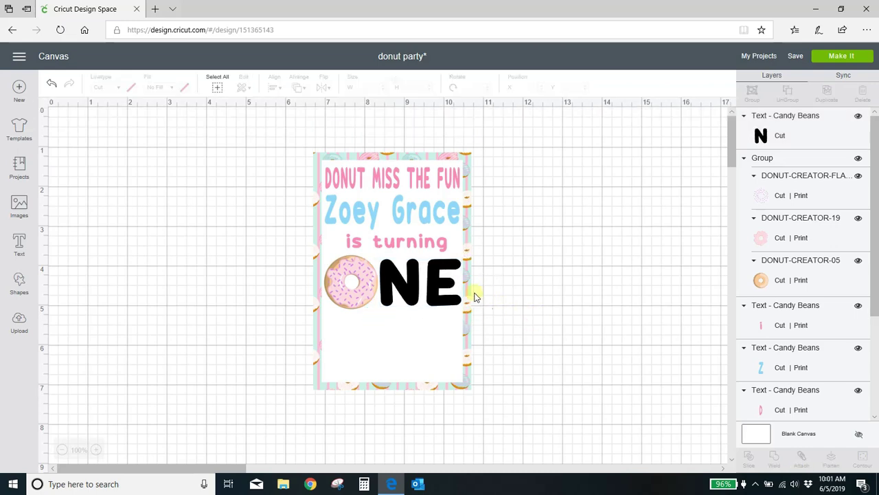
left_click(411, 297)
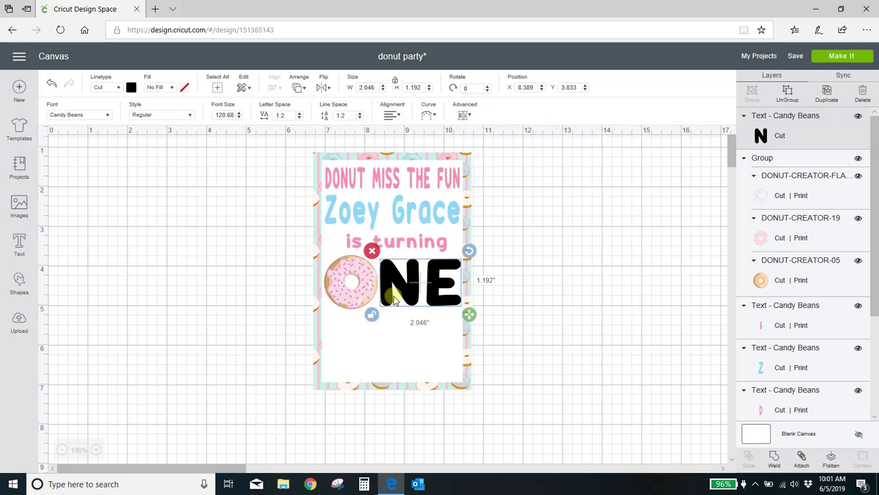
Step: Make the NE text a printed layer in pink
left_click(171, 87)
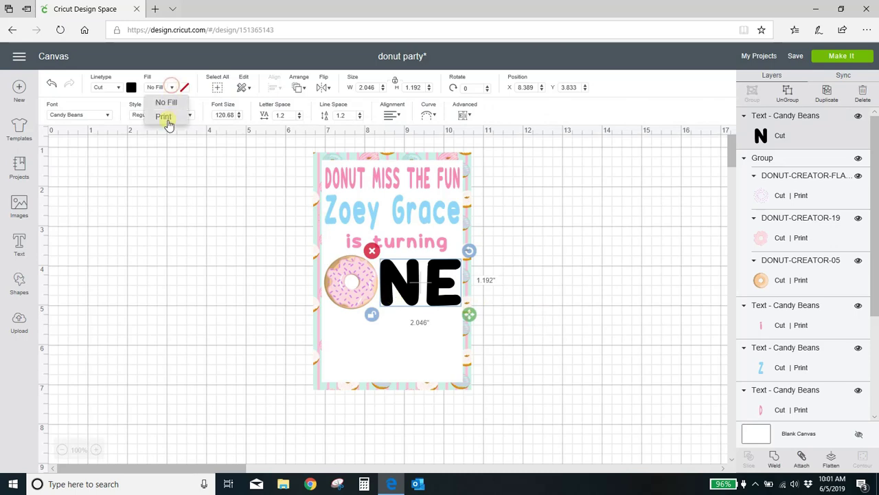
left_click(168, 120)
left_click(183, 87)
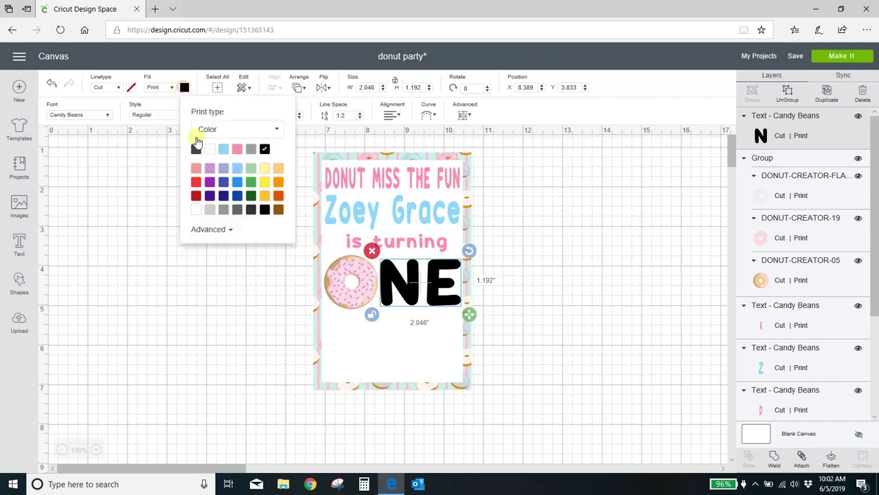
left_click(236, 149)
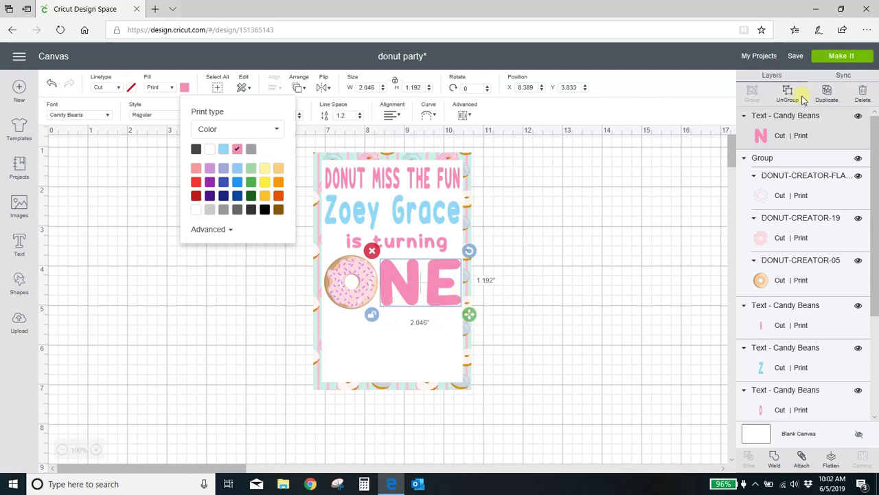
Step: Ungroup NE into separate letters and recolour the E light blue
left_click(788, 92)
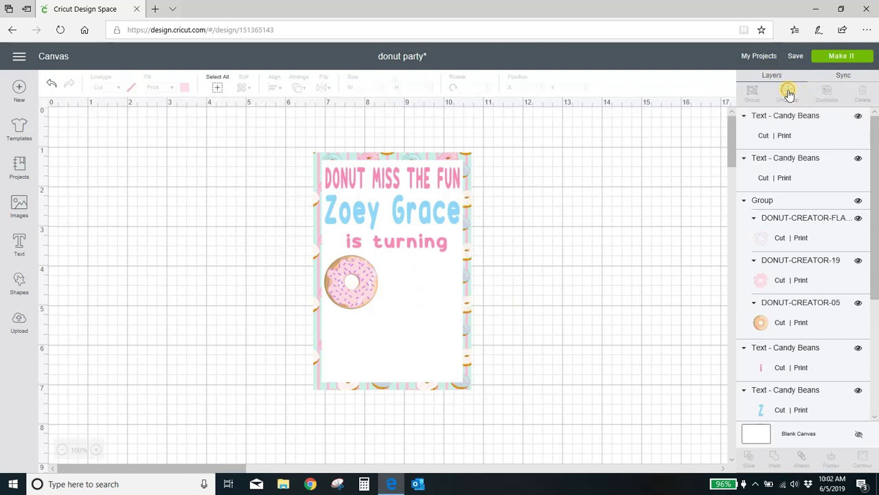
left_click(624, 239)
left_click(432, 301)
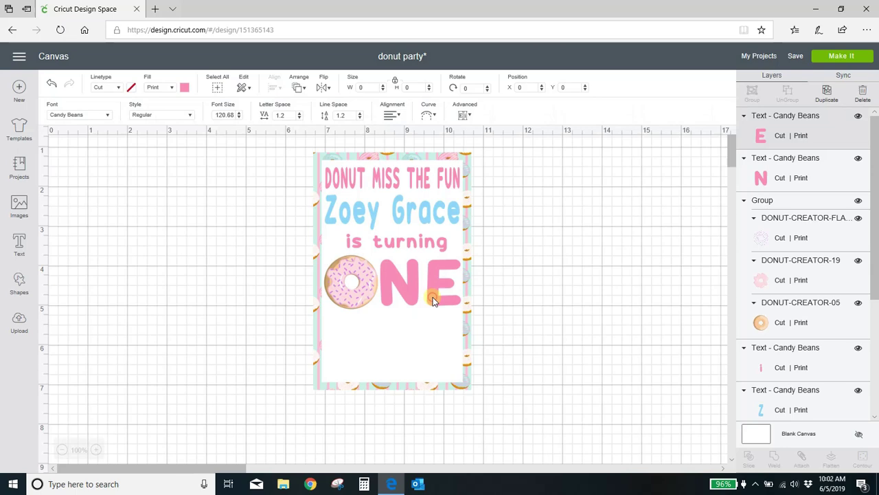
left_click(184, 87)
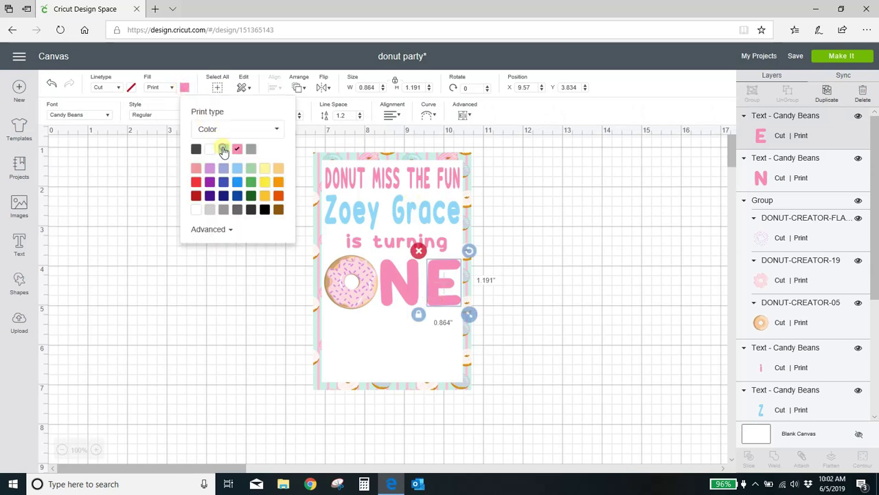
left_click(223, 149)
left_click(105, 285)
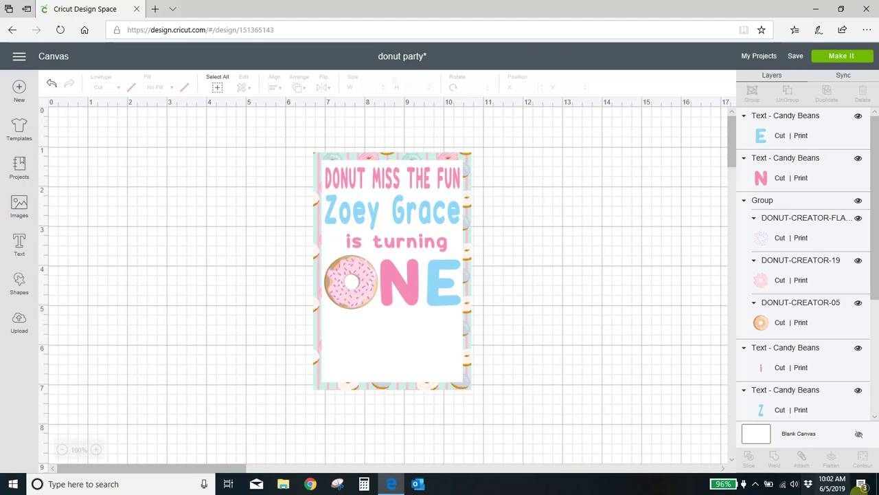
left_click(754, 484)
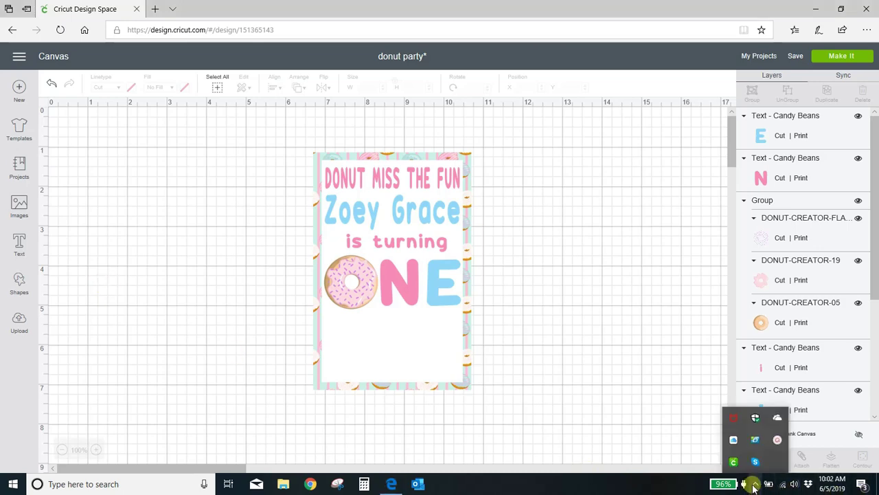
left_click(755, 439)
Step: Group the donut with the N and E letters into a single ONE unit
left_click(711, 438)
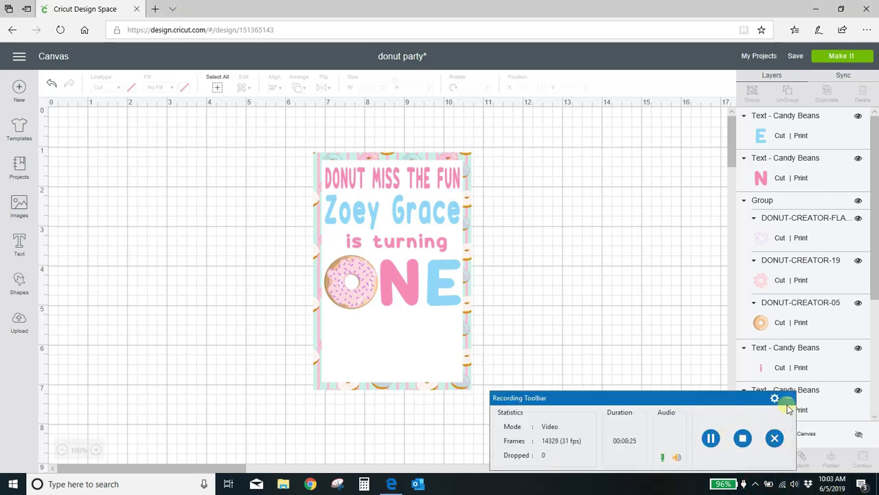
left_click(788, 397)
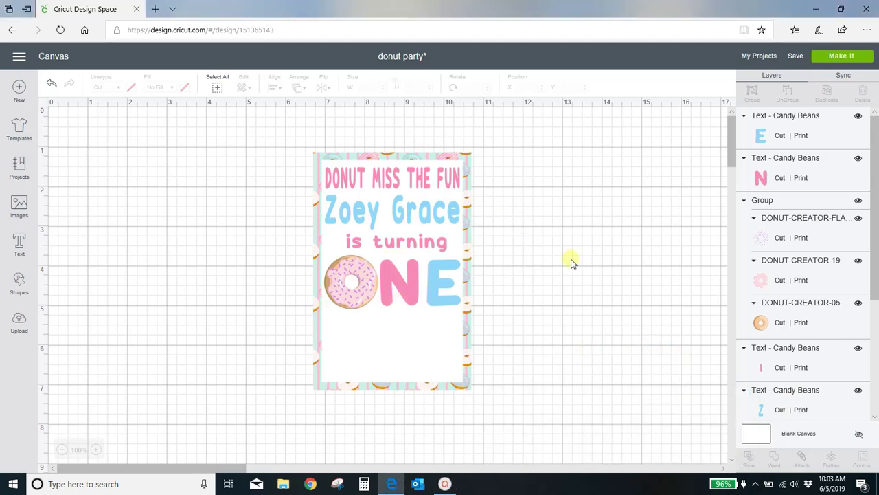
left_click(356, 306)
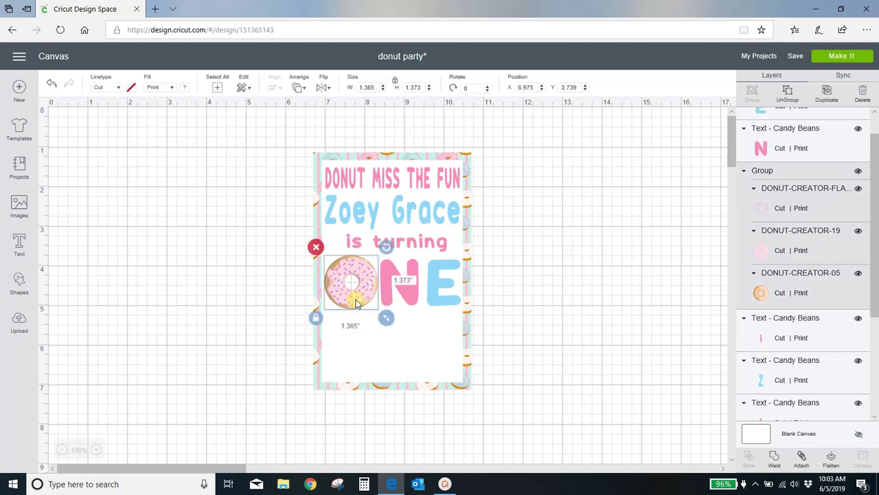
left_click(413, 303, "shift")
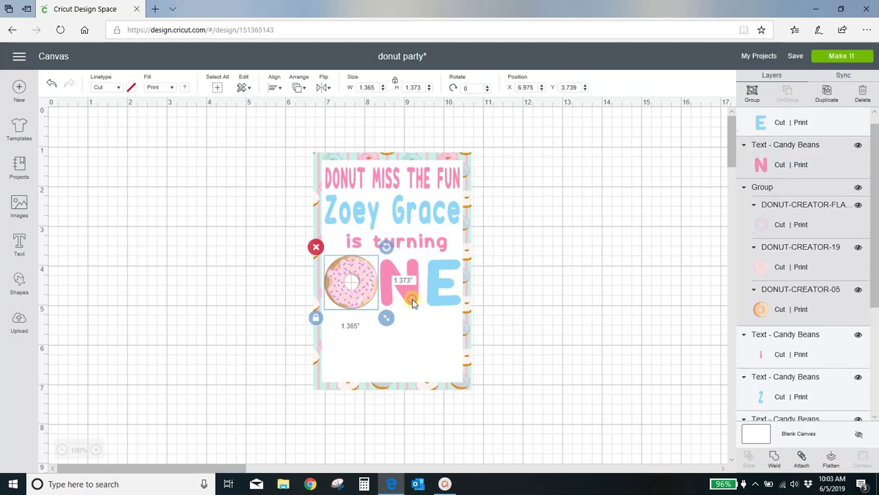
left_click(437, 302, "shift")
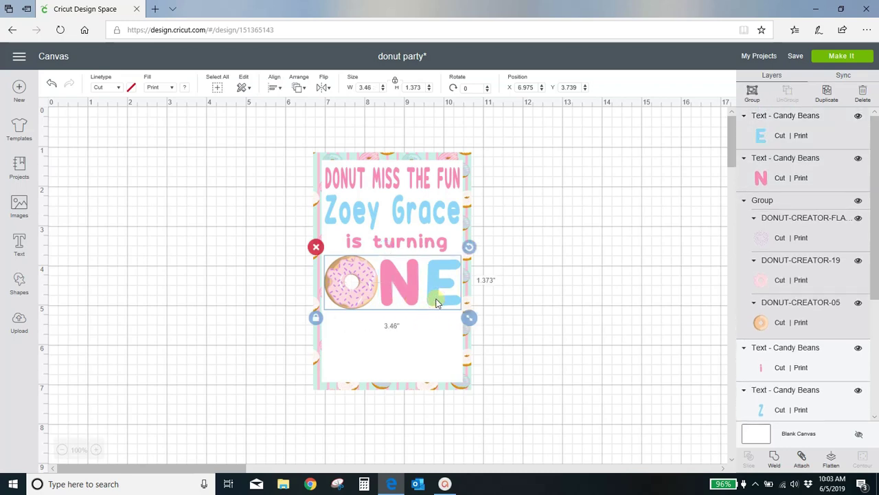
left_click(751, 92)
left_click(595, 260)
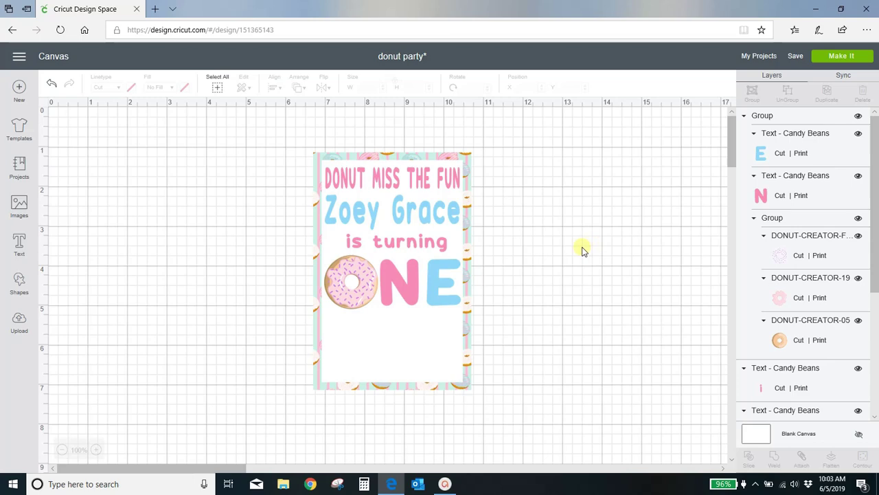
Step: Nudge the name, 'is turning' and ONE slightly upward on the card
left_click_drag(427, 219, 427, 214)
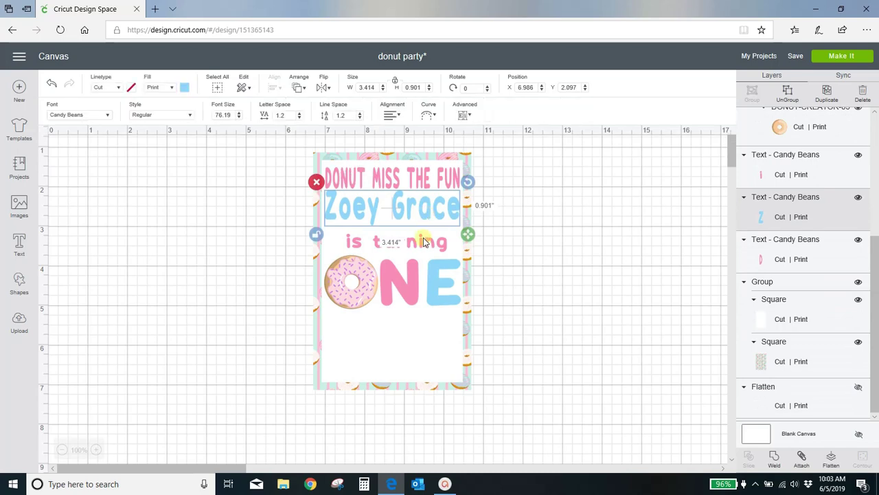
left_click_drag(422, 247, 422, 239)
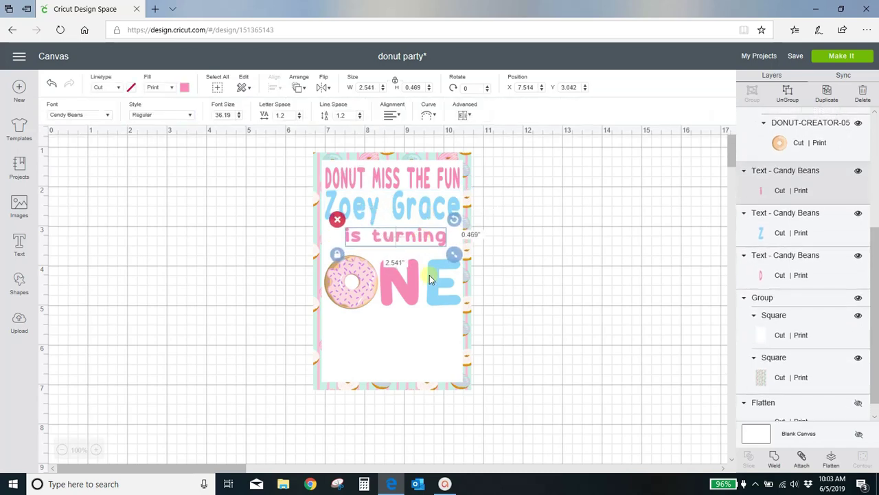
left_click_drag(427, 296, 433, 287)
left_click(604, 256)
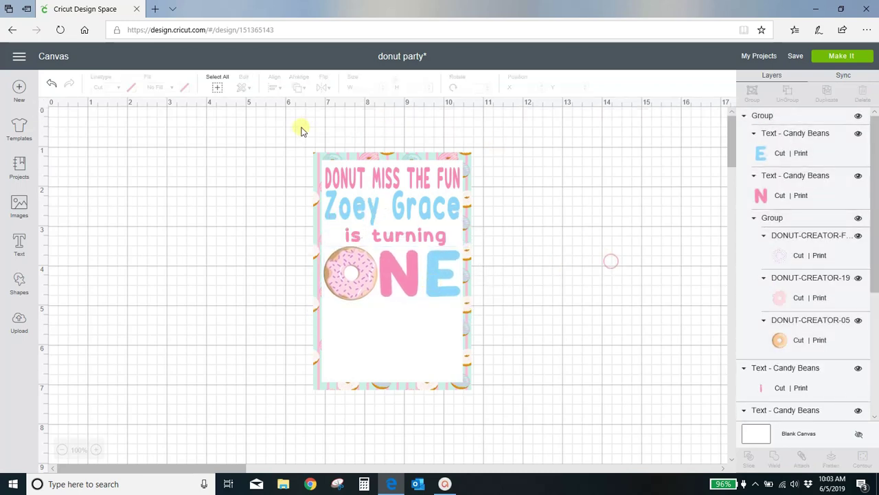
Step: Group every layer of the 4 x 6 invitation card into one piece
left_click_drag(294, 129, 508, 412)
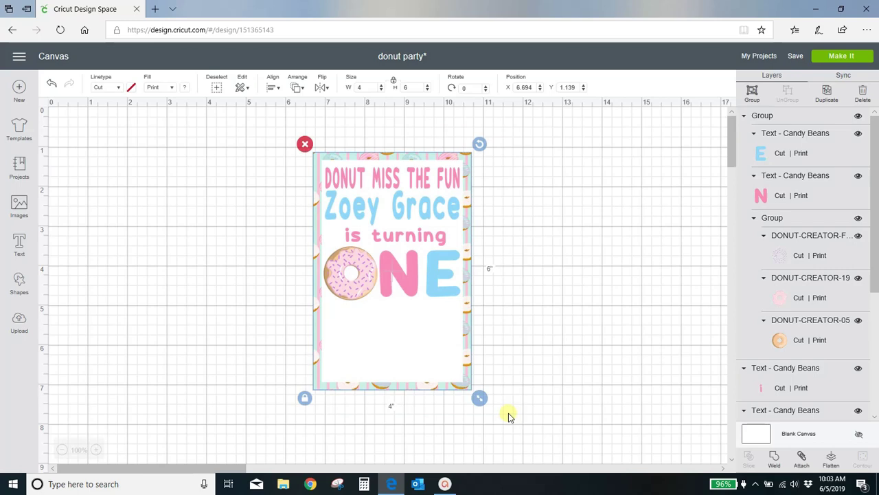
left_click(752, 93)
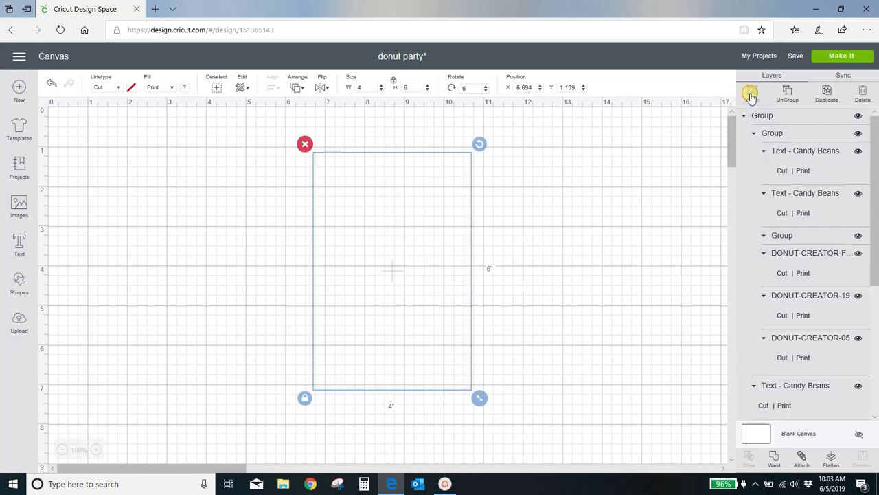
left_click(572, 229)
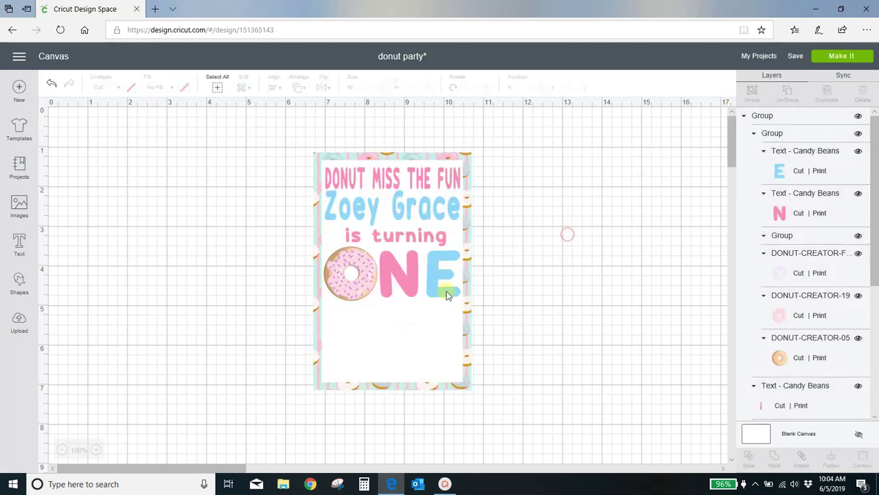
Step: Add a new text line reading 'Come celebrate', the child's name and 'First Birth…'
left_click(20, 246)
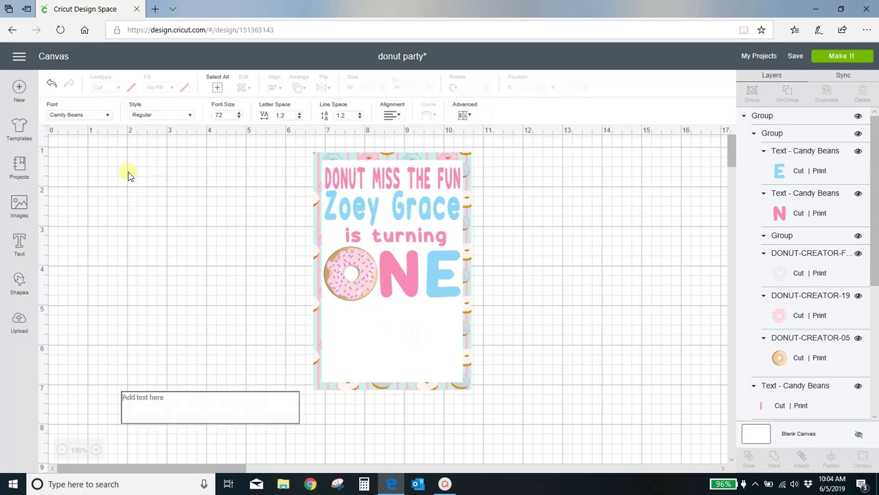
type("co")
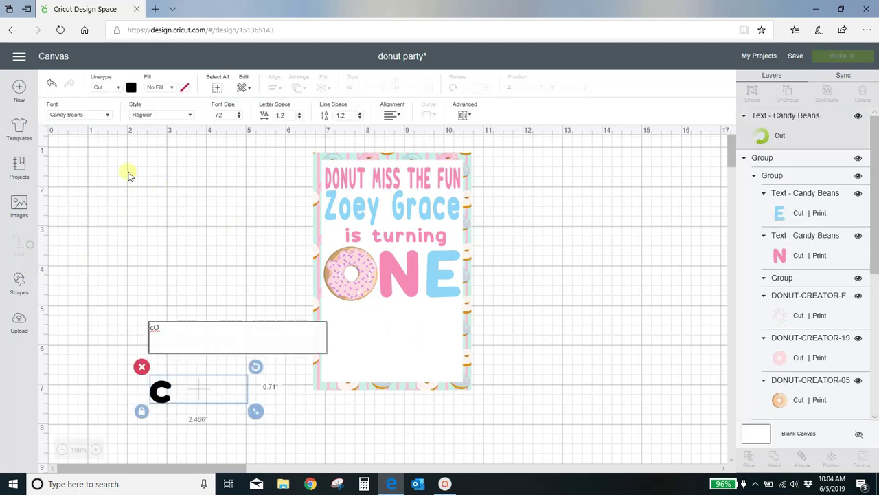
key("BackSpace")
key("BackSpace")
type("Come ce")
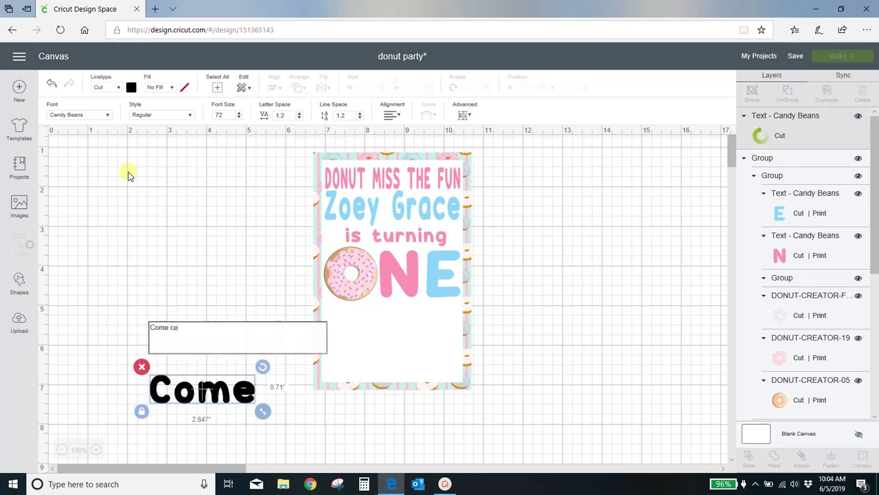
type("lebrate Zoe")
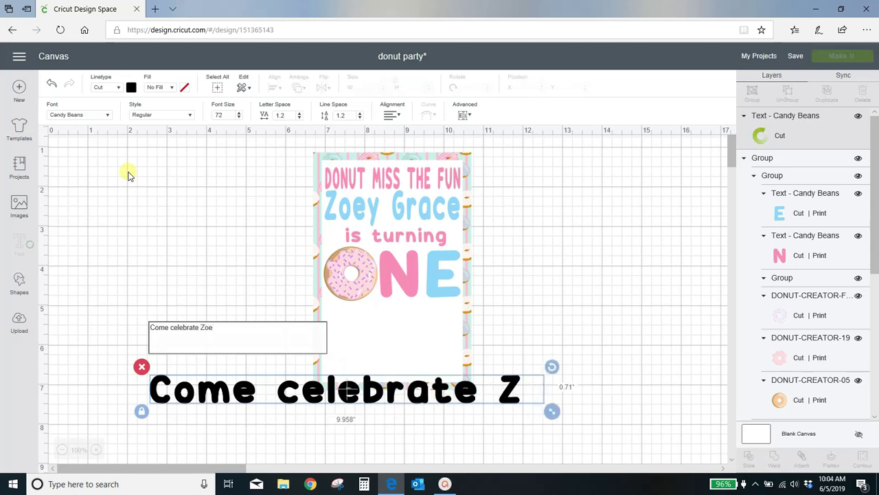
type("y's Fi")
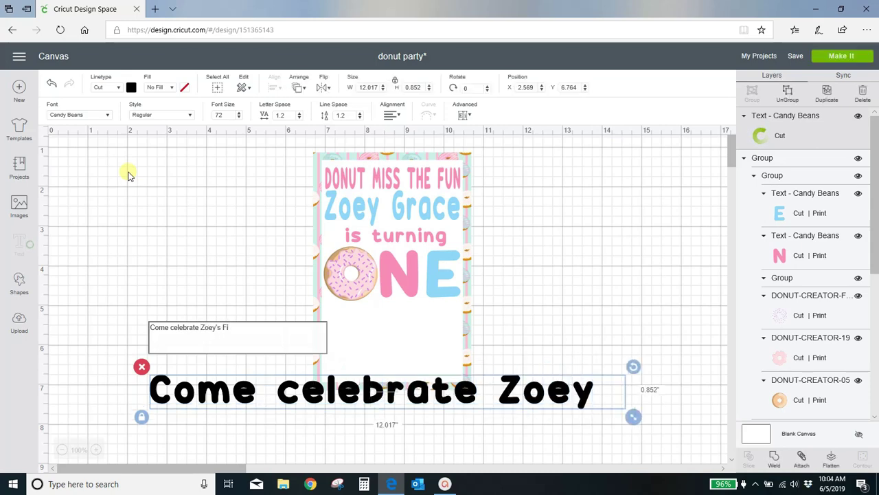
type("rs")
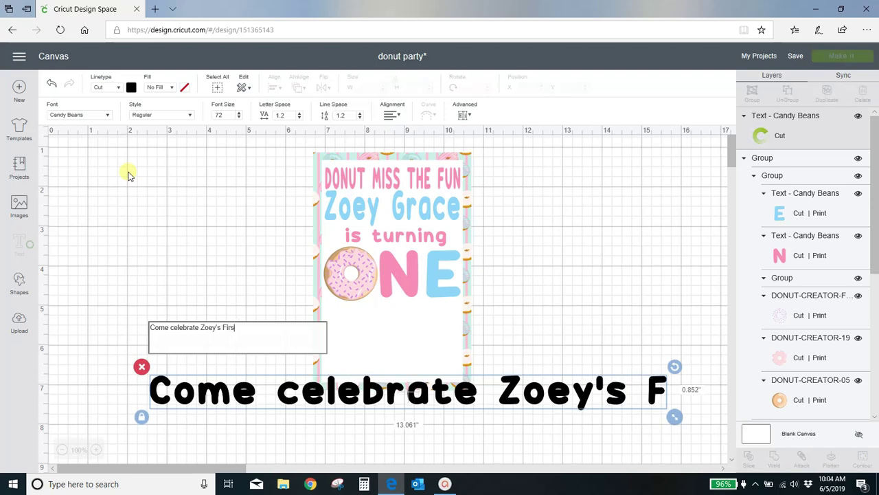
type("t Bir")
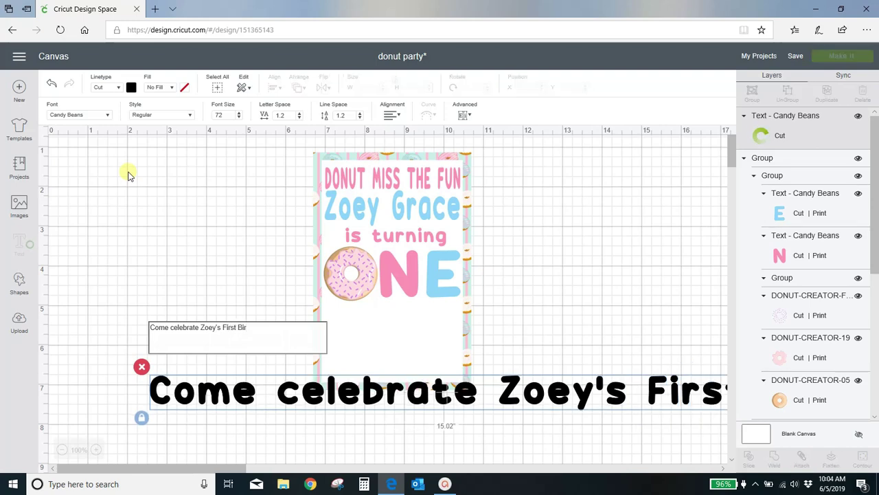
type("thday")
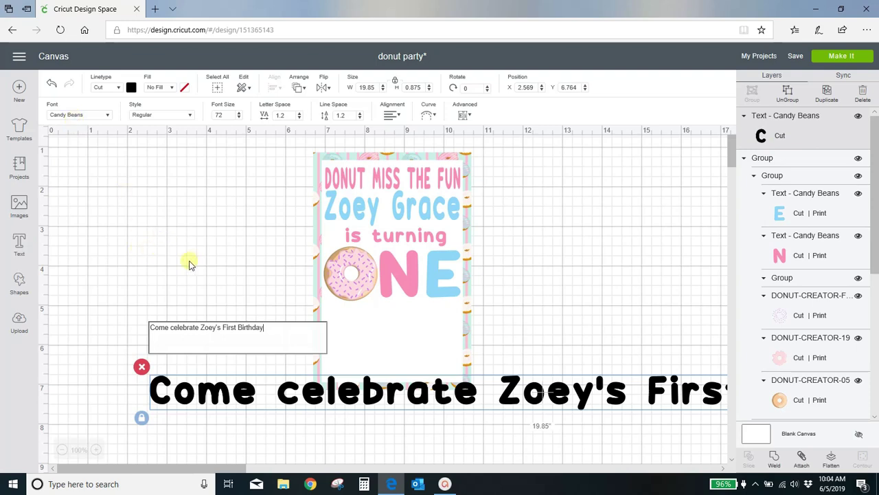
Step: Search for 'cake' and apply the Cake Basics font to the new text line
left_click(83, 117)
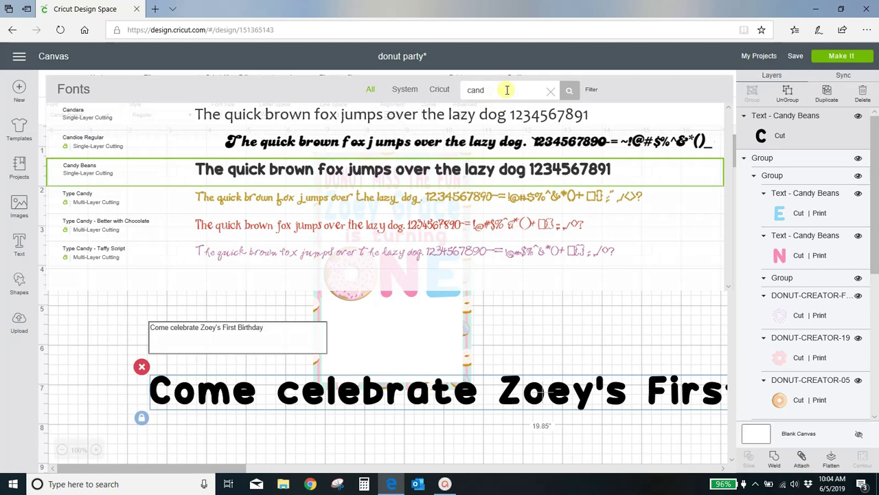
left_click(550, 91)
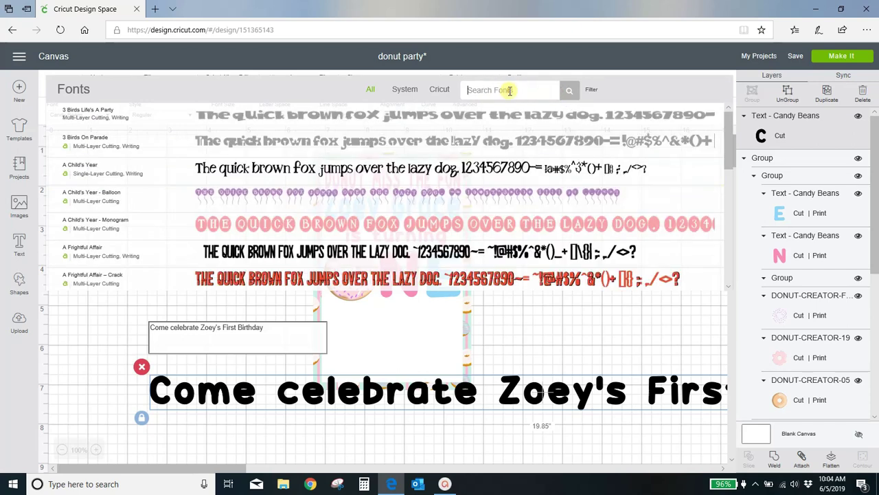
left_click(509, 90)
type("cake")
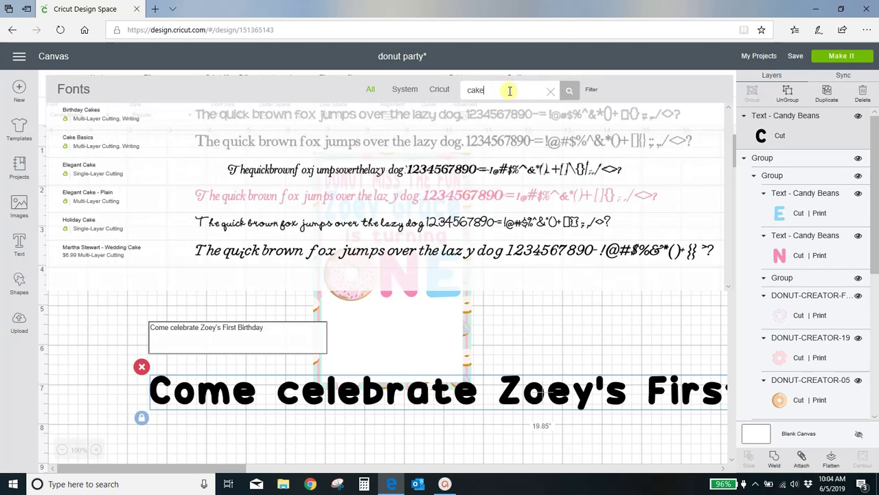
left_click(395, 149)
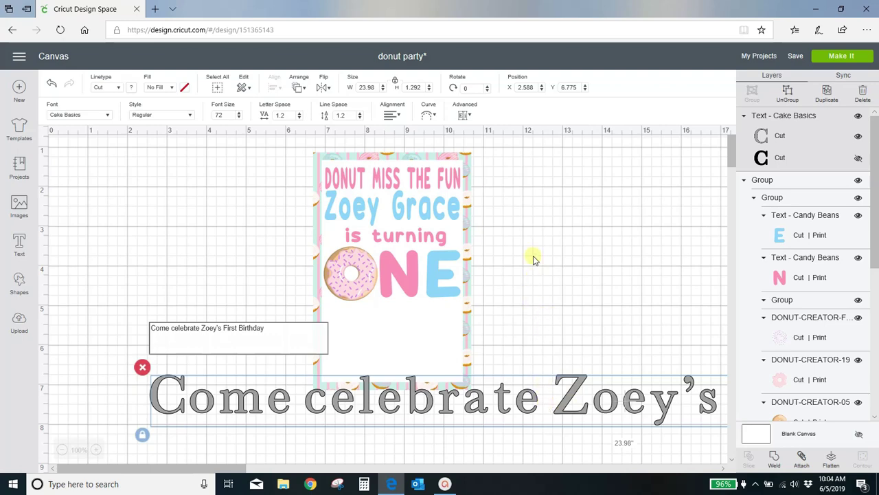
Step: Replace the lowercase c so the line reads 'Come Celebrate'
left_click(175, 329)
key("BackSpace")
type("C")
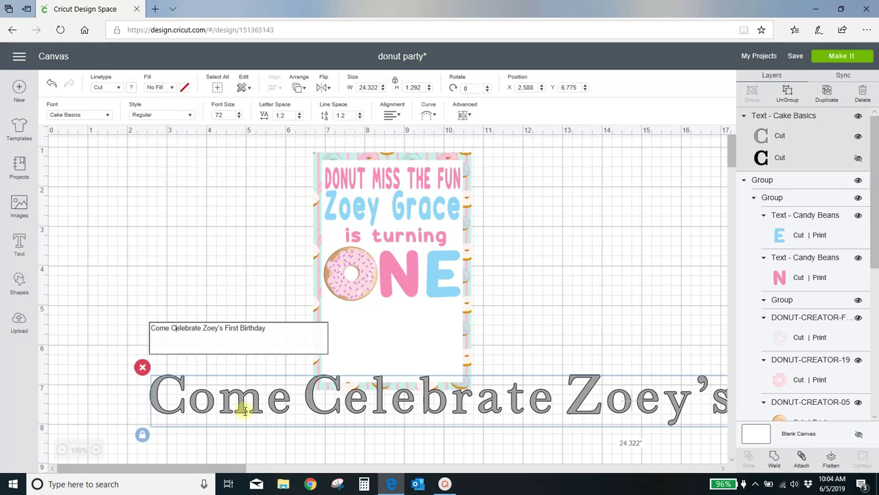
Step: Set the birthday line's fill to Print in black
left_click(173, 88)
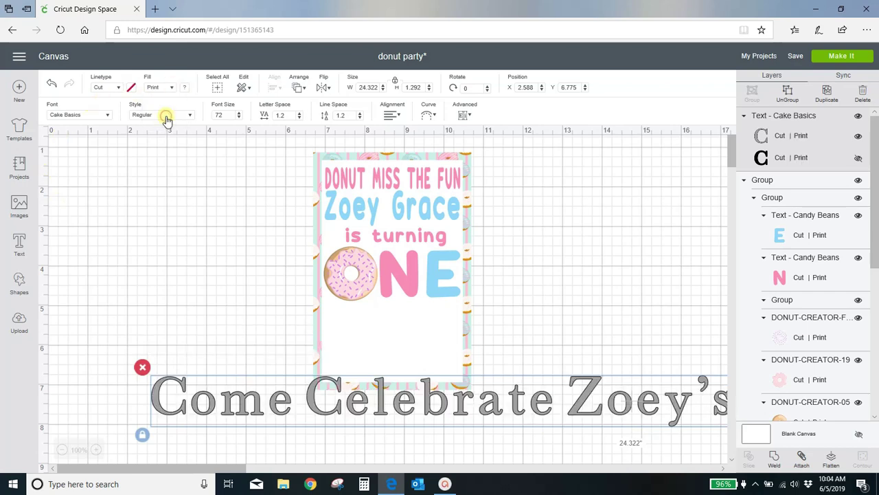
left_click(184, 87)
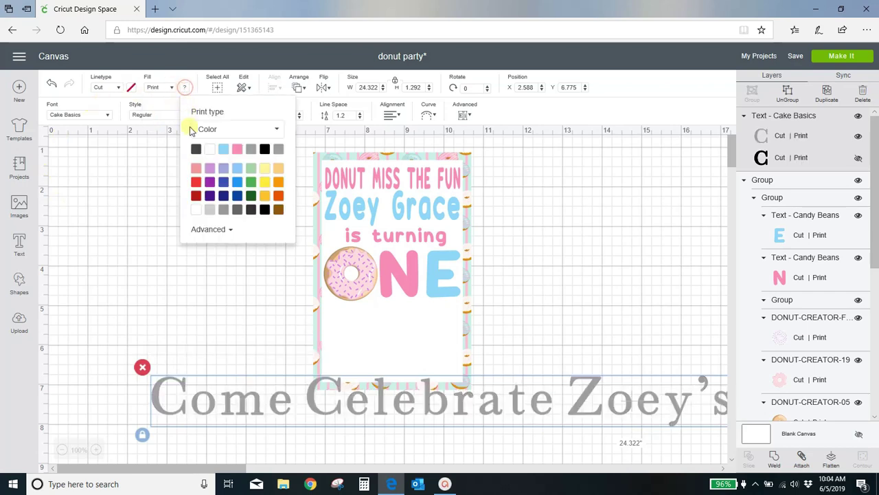
left_click(252, 210)
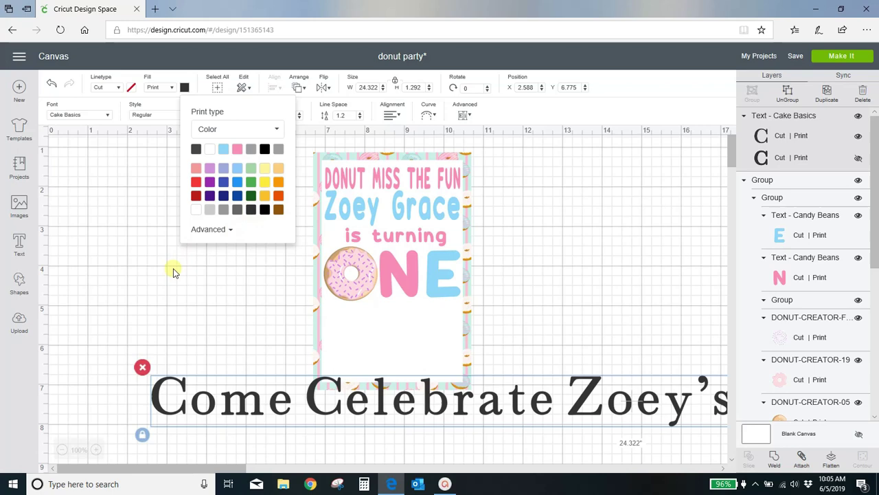
left_click(195, 297)
Step: Set the birthday line to 6 inches wide, then resize it to 3.528 x 0.43 below ONE
left_click_drag(252, 399, 246, 329)
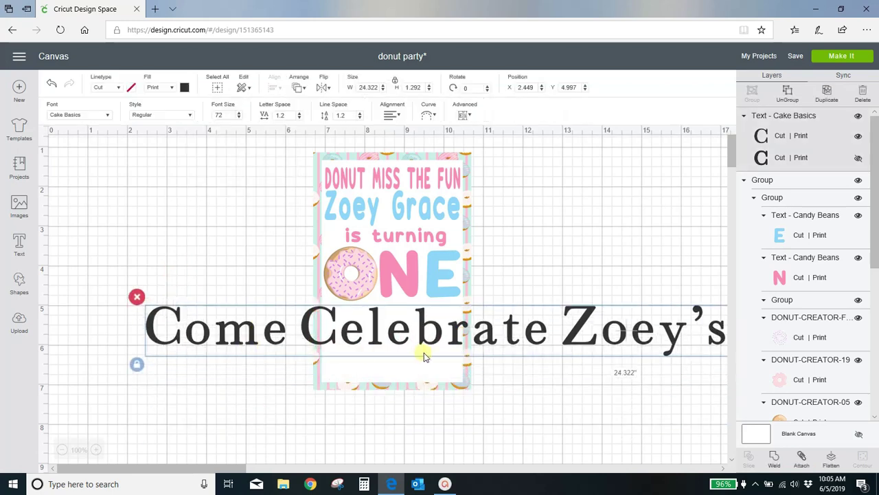
double_click(371, 88)
type("6")
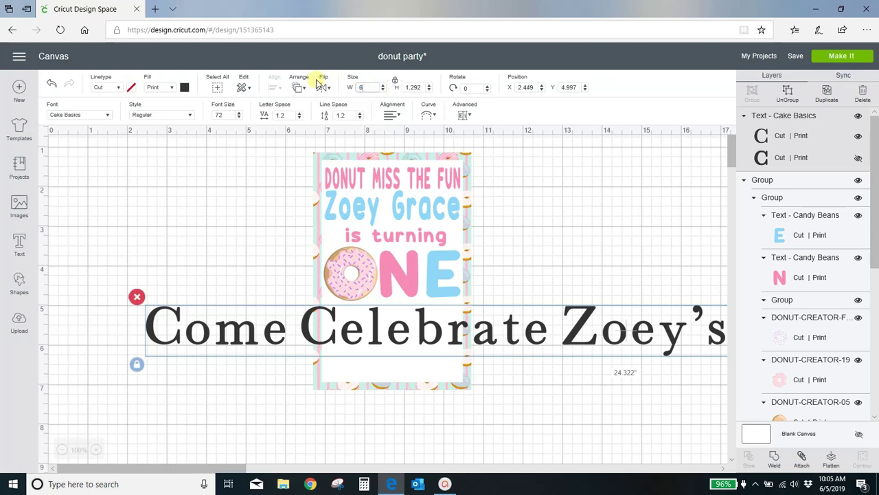
key("Return")
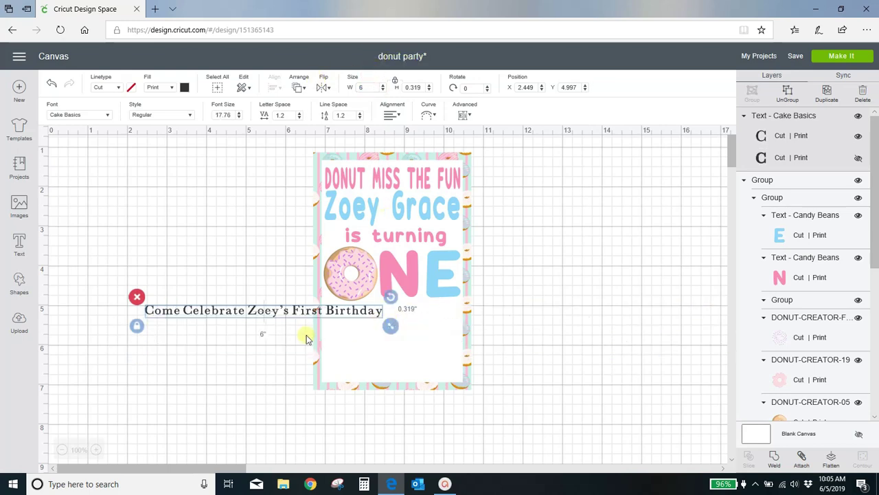
left_click_drag(391, 327, 322, 322)
left_click_drag(236, 310, 448, 322)
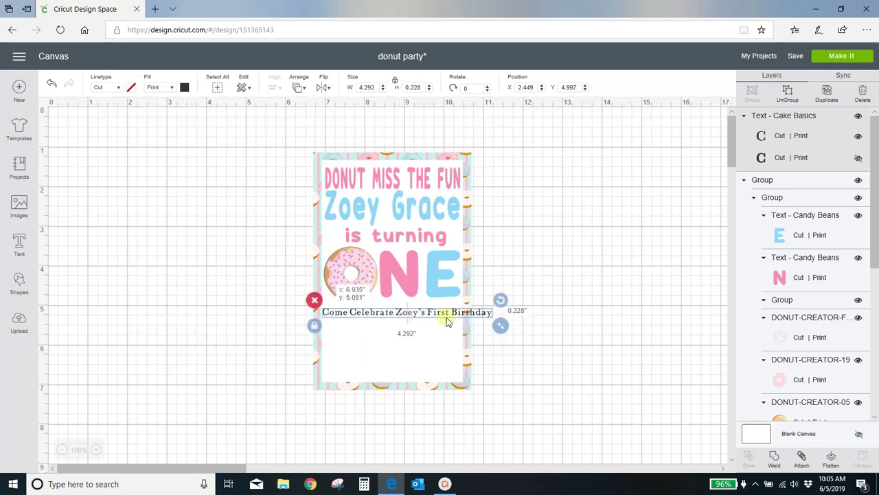
left_click_drag(500, 326, 470, 334)
left_click(311, 324)
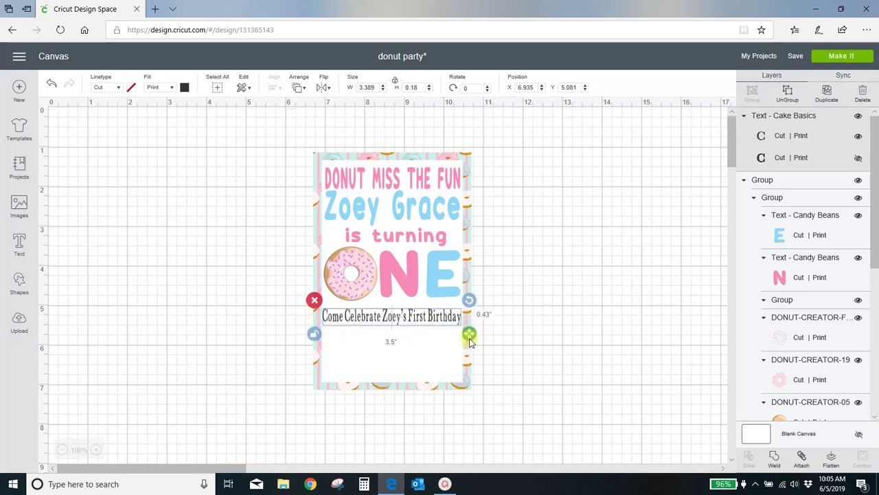
left_click(591, 330)
left_click_drag(406, 321, 409, 320)
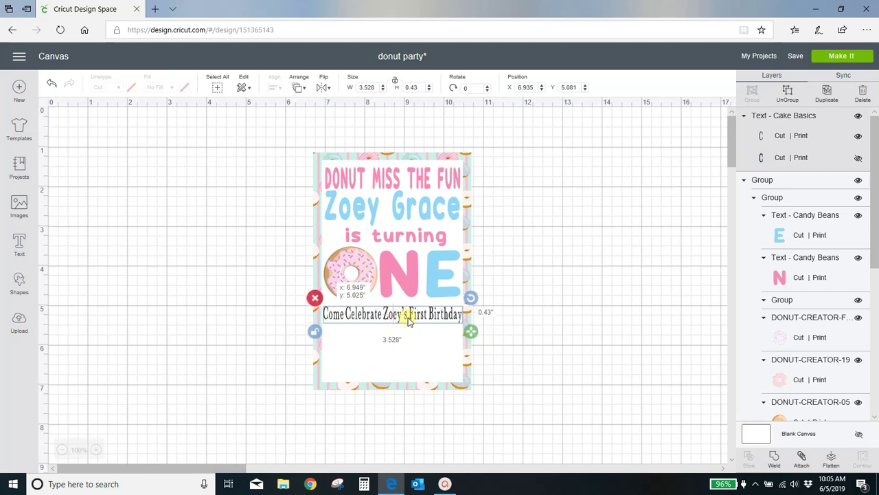
left_click(239, 327)
Step: Add a text line reading 'Saturday June 15 1:00pm to 3:00pm', fixing the mistyped time
left_click(20, 248)
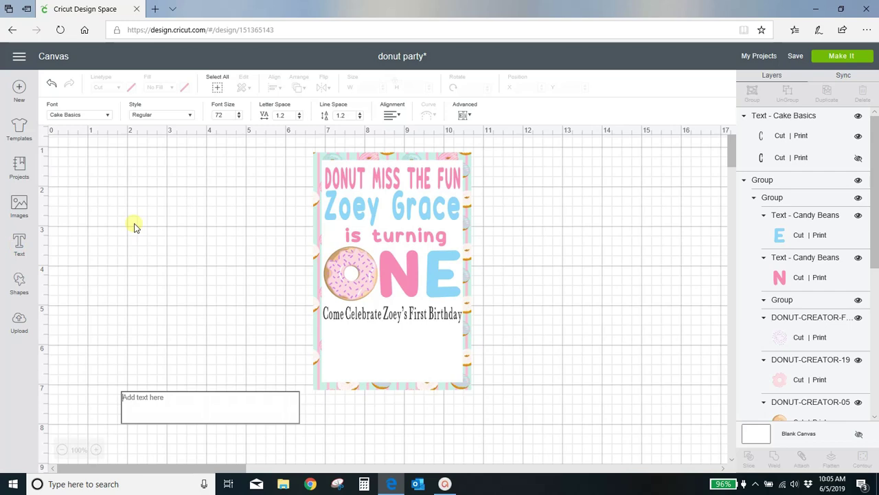
type("Satur")
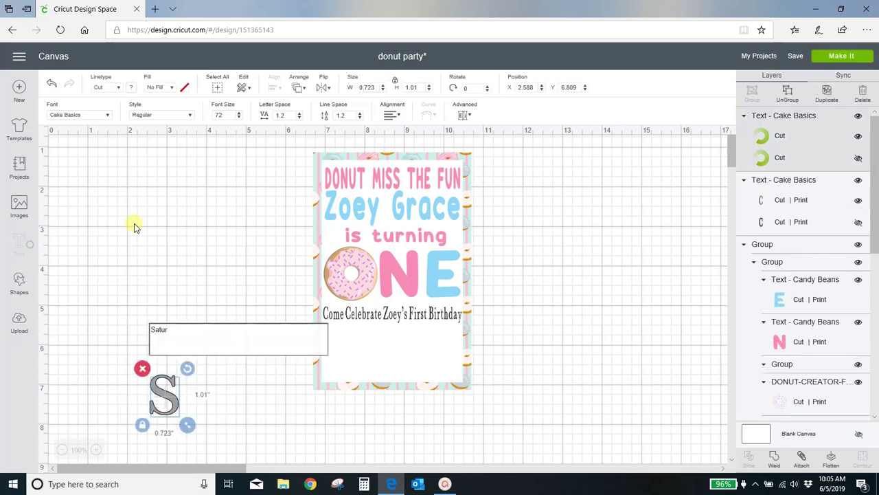
type("day June 15")
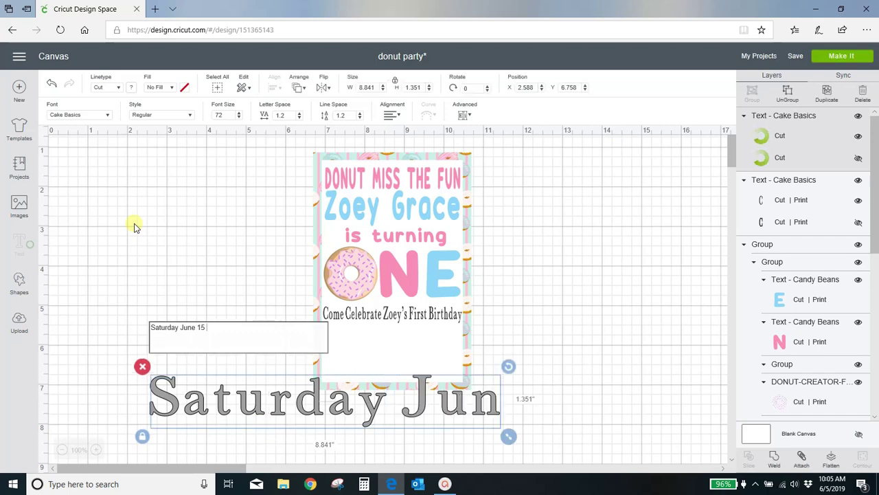
type(" 1:0")
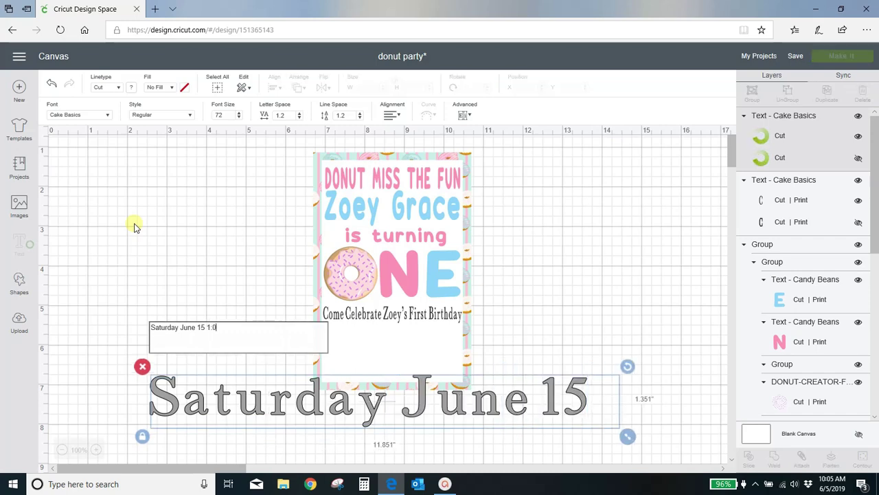
type("0pm to ")
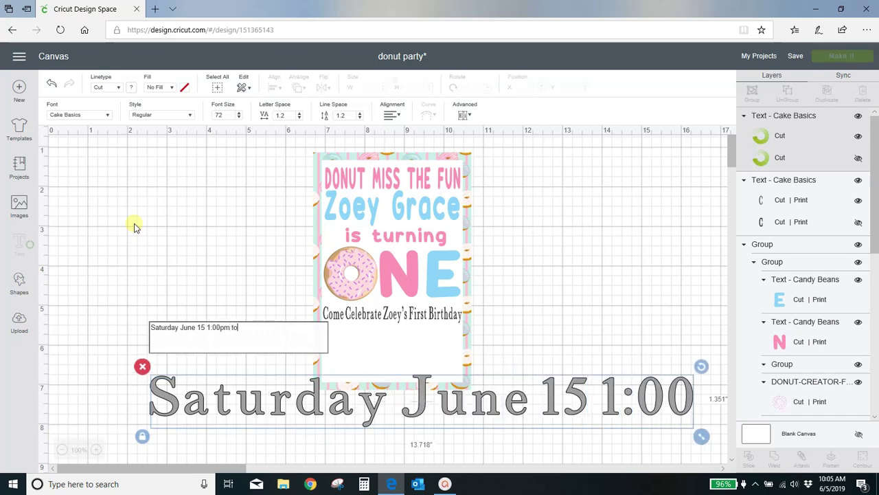
type("3")
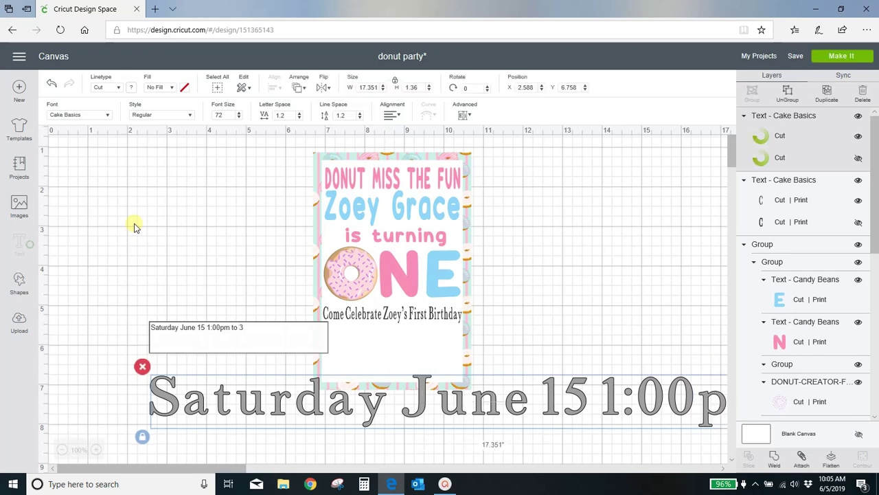
type(":oopm")
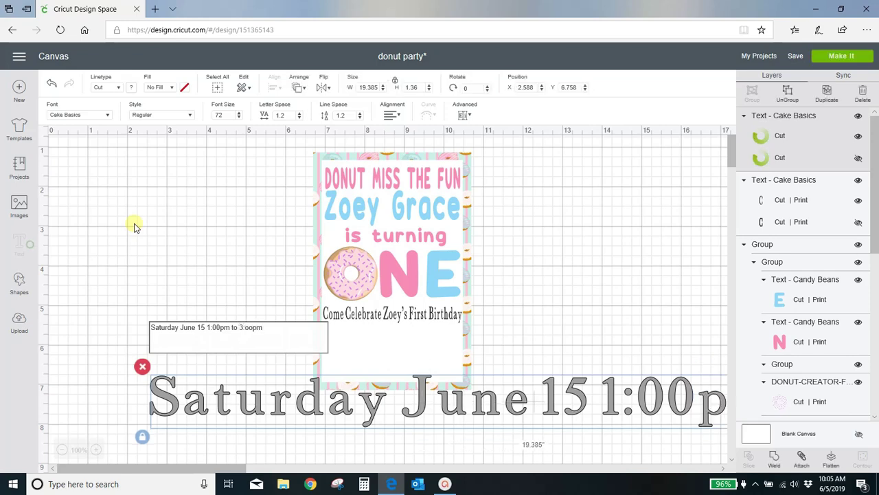
key("BackSpace")
key("BackSpace")
key("BackSpace")
key("BackSpace")
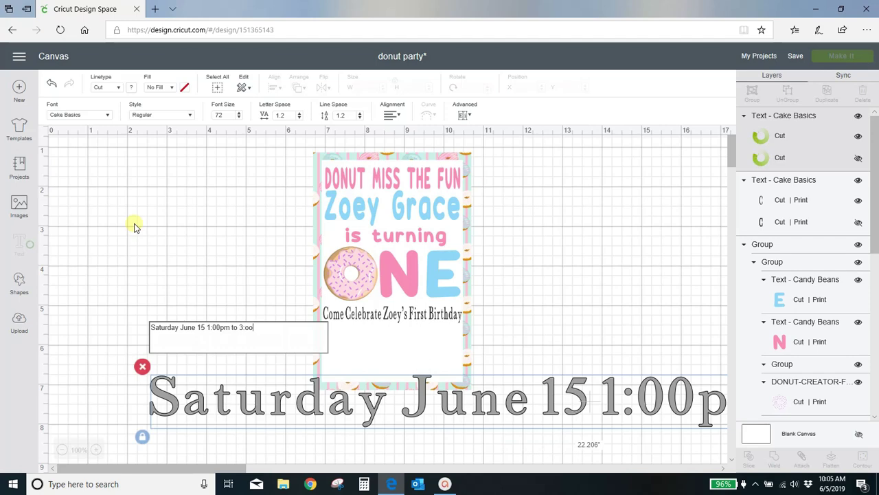
key("BackSpace")
key("BackSpace")
key("BackSpace")
type("00pm")
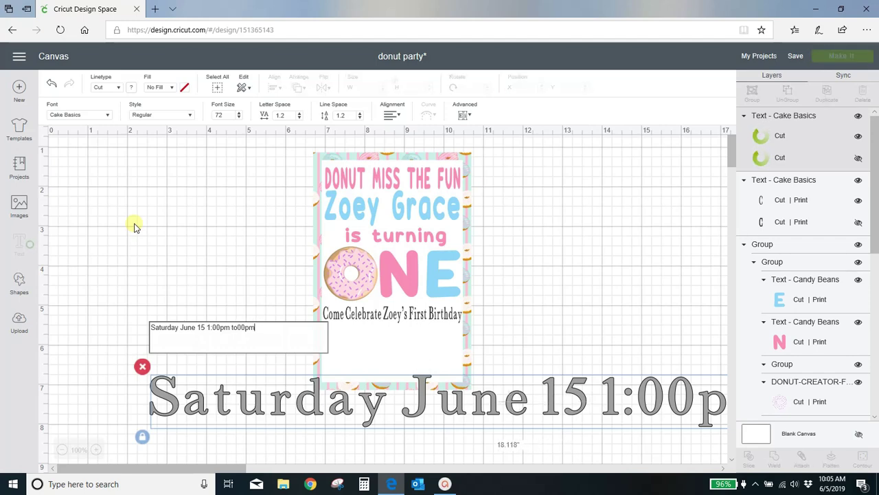
key("BackSpace")
key("BackSpace")
key("BackSpace")
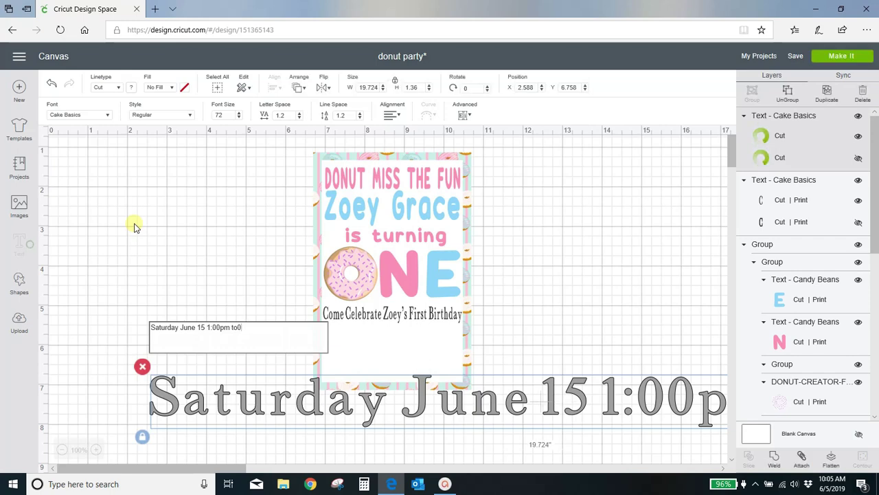
key("BackSpace")
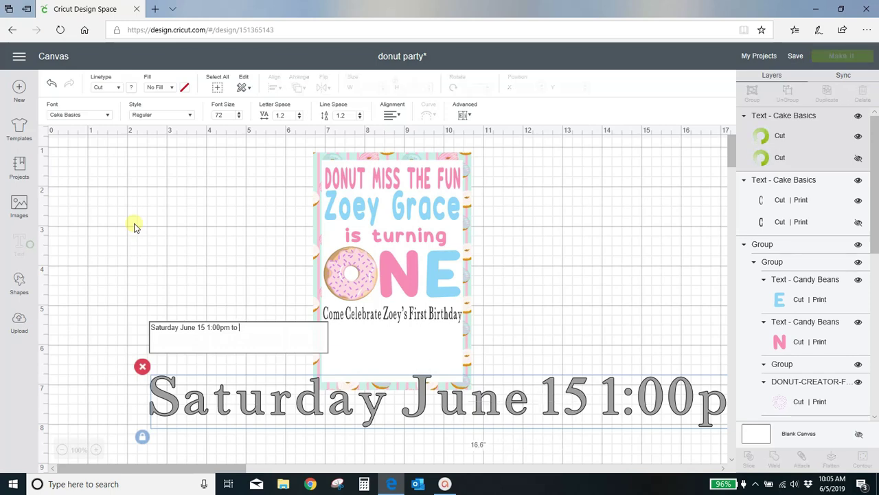
type("3:00pm")
left_click(152, 237)
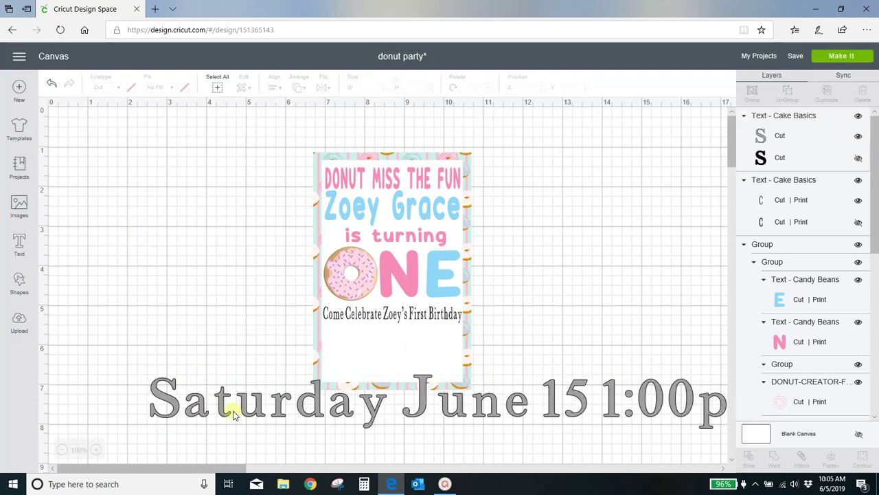
Step: Set the date line's fill to Print in black
left_click(243, 412)
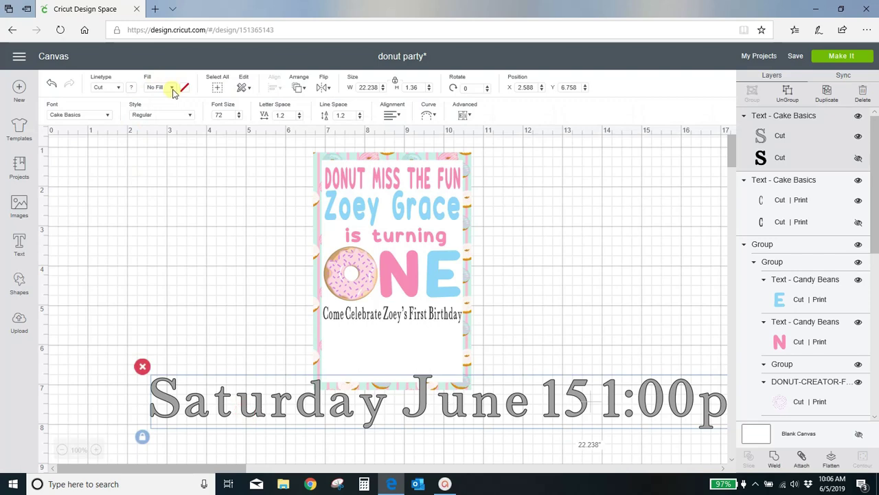
left_click(172, 88)
left_click(179, 112)
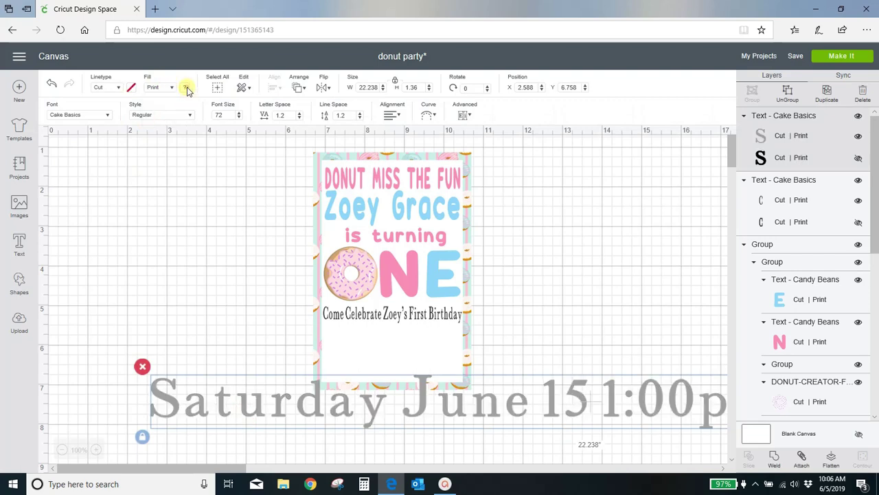
left_click(186, 87)
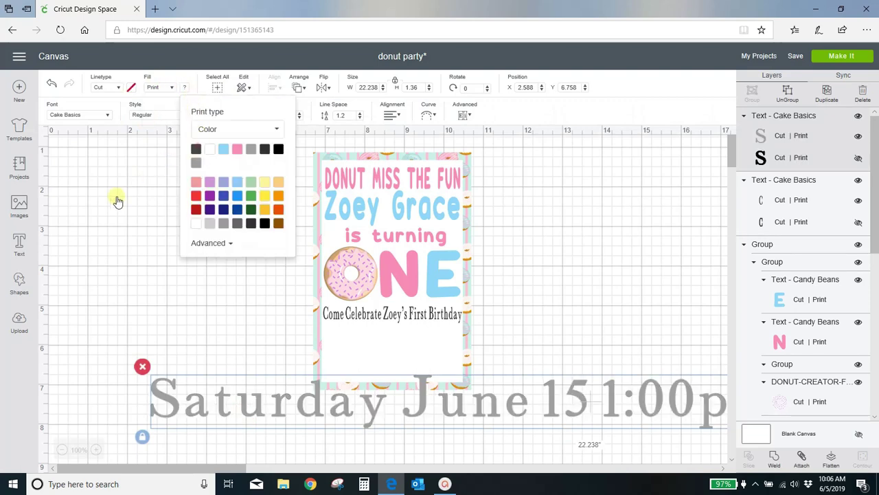
left_click(111, 219)
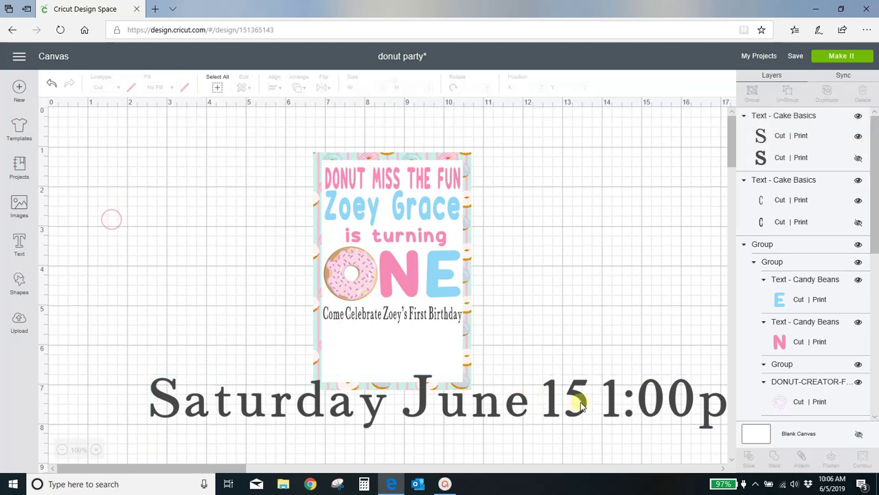
Step: Make the date line 6 inches wide, then shrink it to fit under the birthday line
left_click_drag(580, 405, 511, 340)
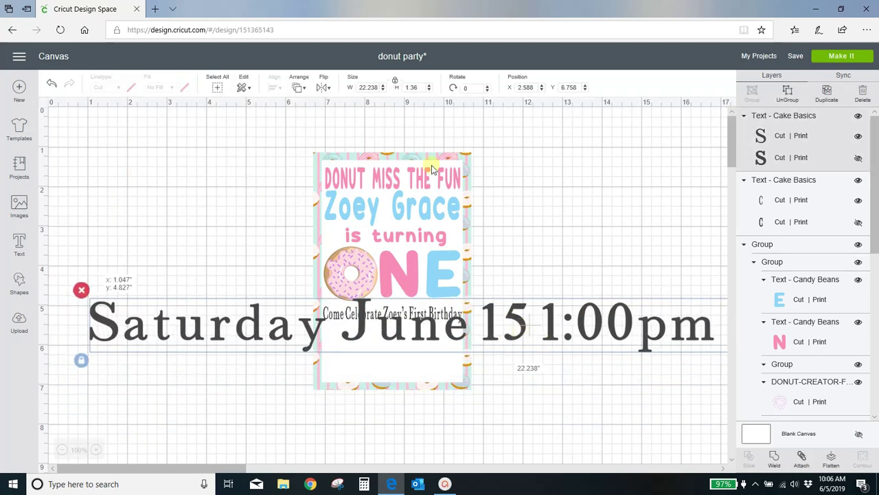
left_click(366, 88)
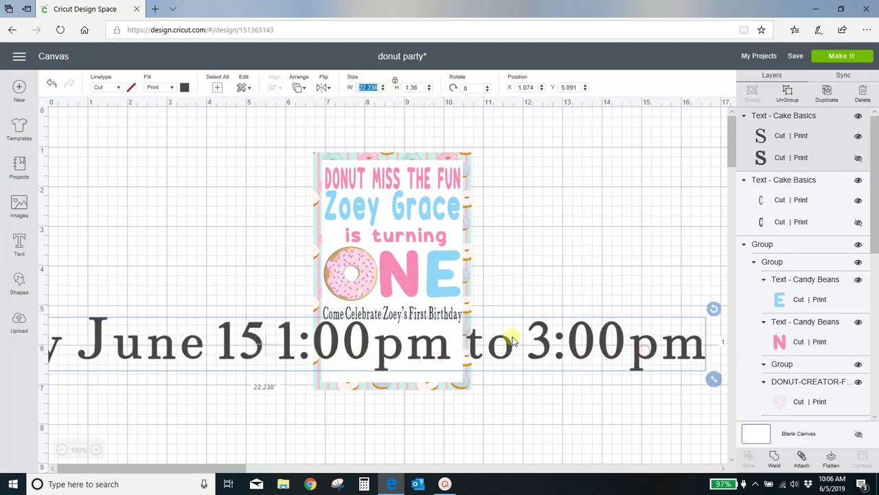
left_click(359, 87)
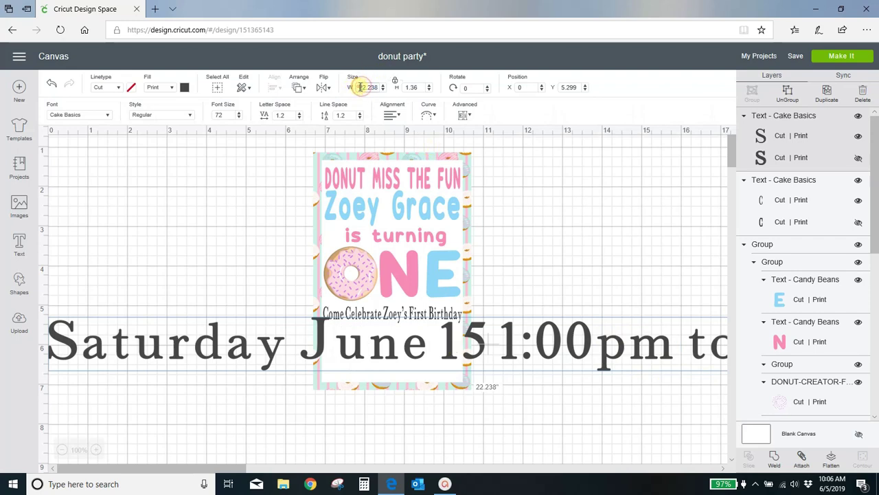
double_click(359, 87)
type("6")
key("Return")
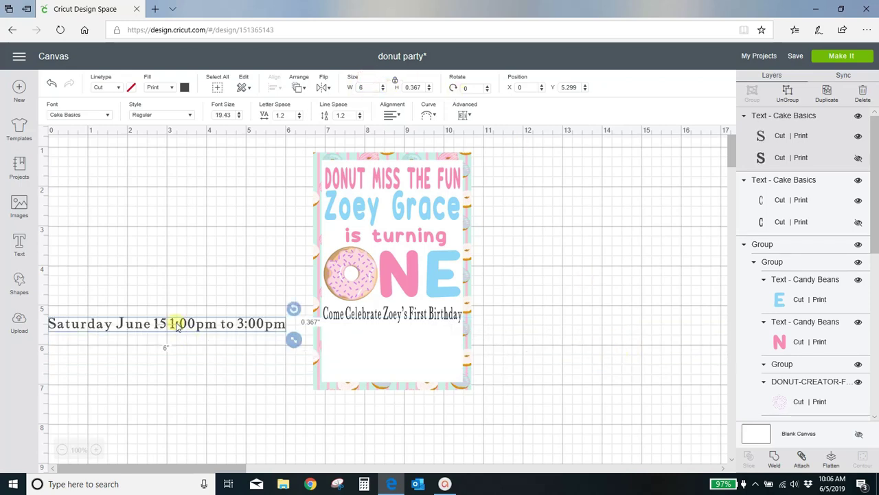
left_click_drag(204, 331, 479, 335)
left_click_drag(570, 347, 472, 354)
left_click(316, 339)
left_click(563, 338)
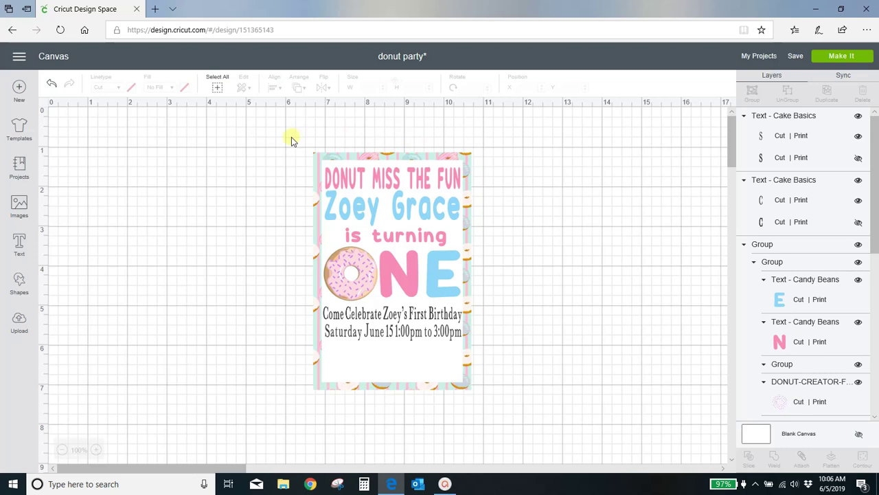
Step: Group all the invitation pieces and flatten them into one printable layer
left_click_drag(291, 137, 512, 409)
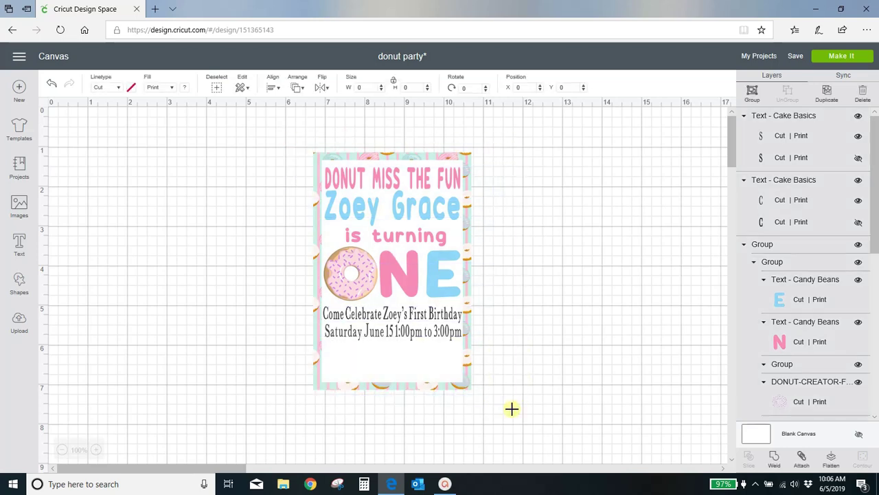
left_click(752, 91)
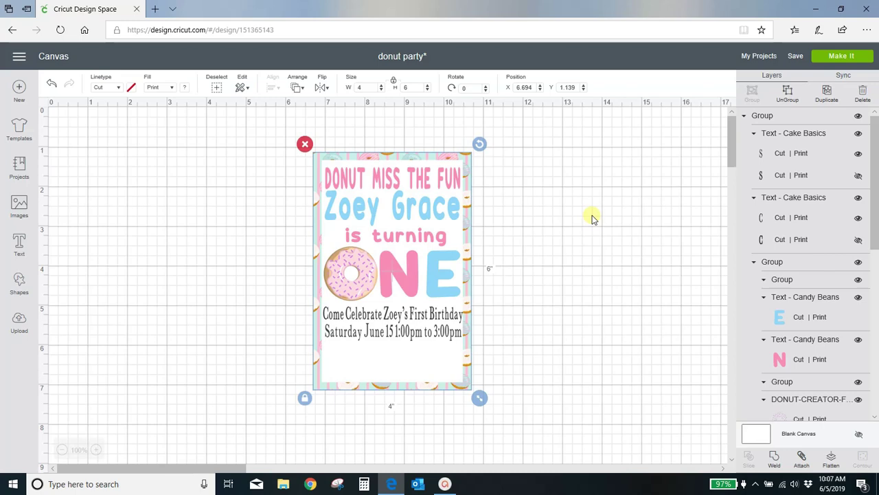
left_click(832, 460)
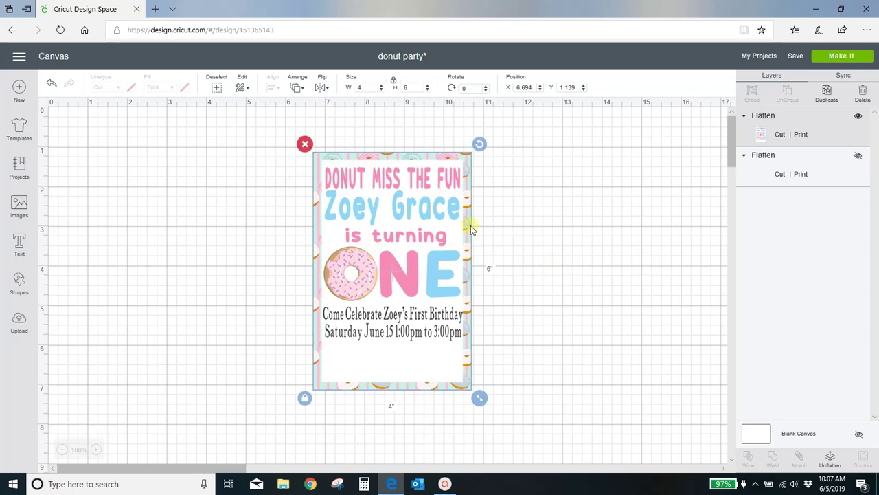
Step: Hide the new flattened invitation, show the detailed one, and preview it on the mat
left_click(859, 118)
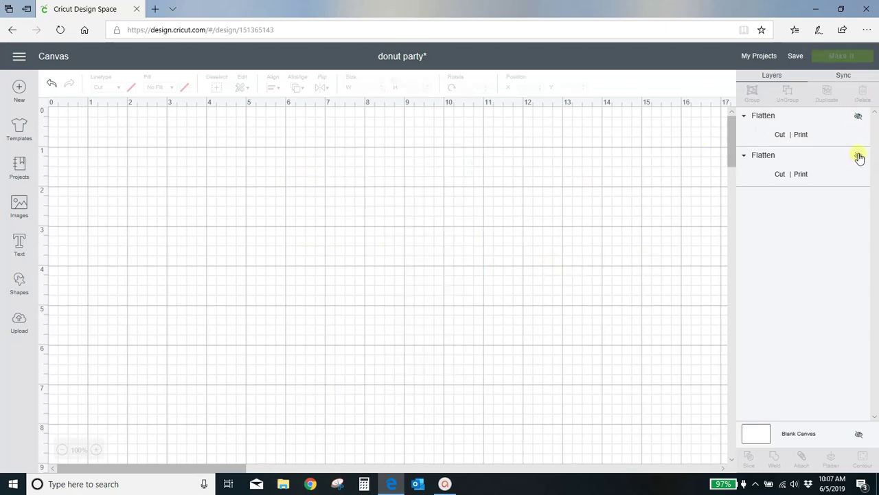
left_click(858, 155)
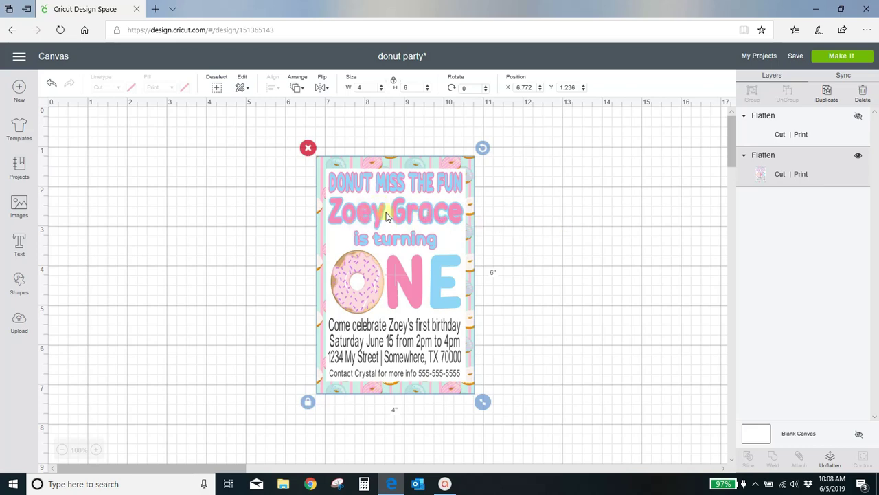
left_click(18, 322)
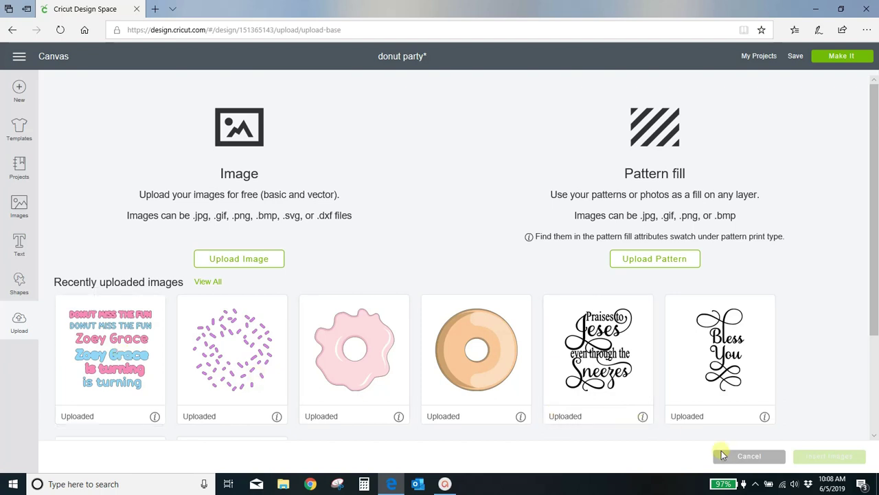
left_click(728, 446)
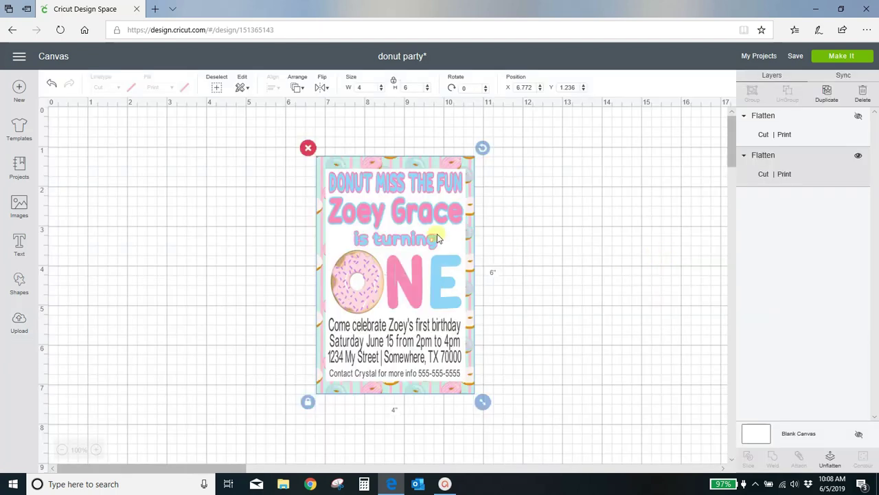
left_click(569, 273)
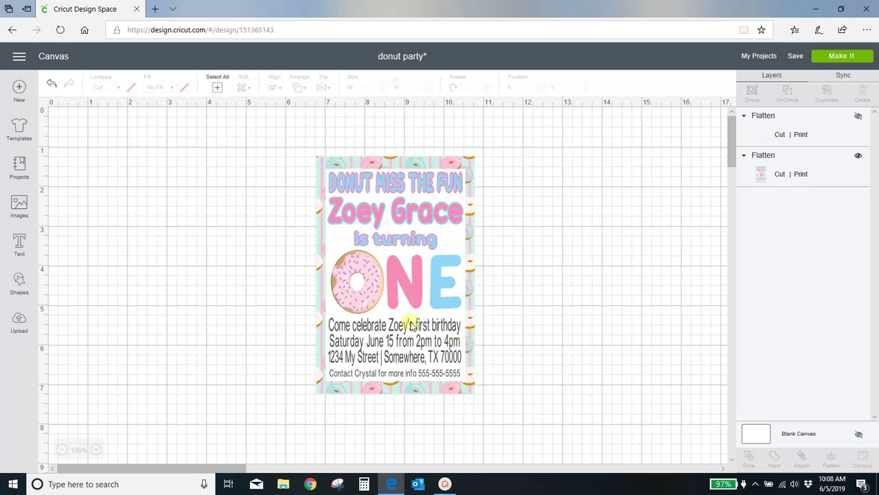
left_click(843, 57)
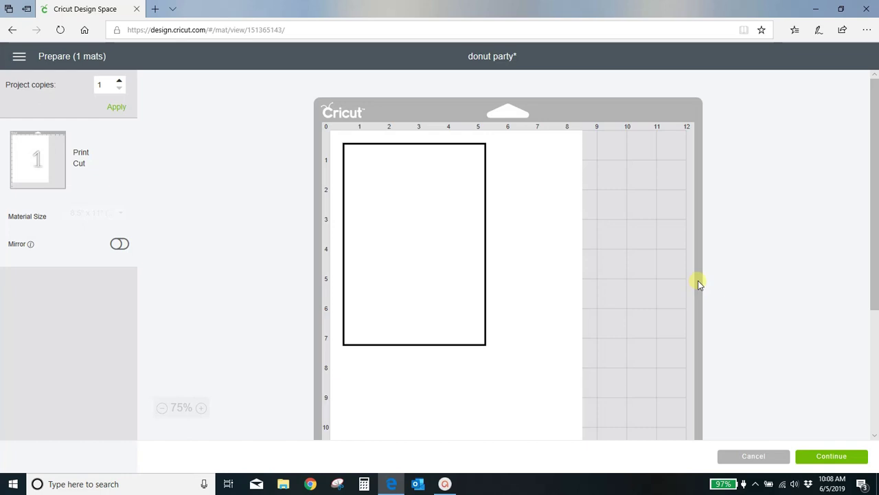
Step: Back on the canvas, duplicate the flattened invitation and place the copy beside the original
left_click(773, 457)
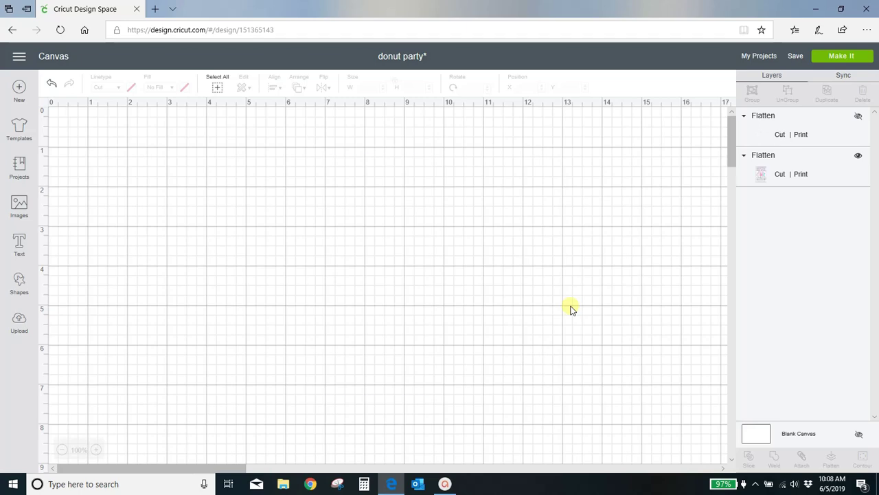
left_click(438, 297)
left_click(445, 323)
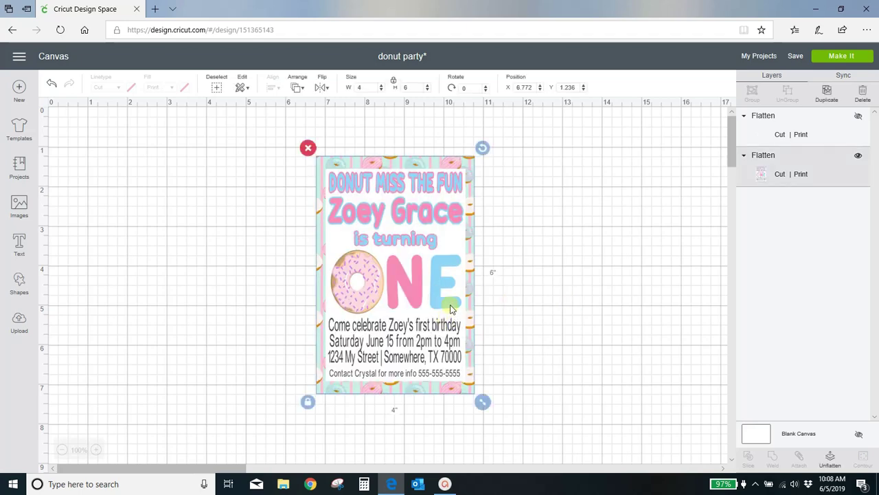
left_click(827, 96)
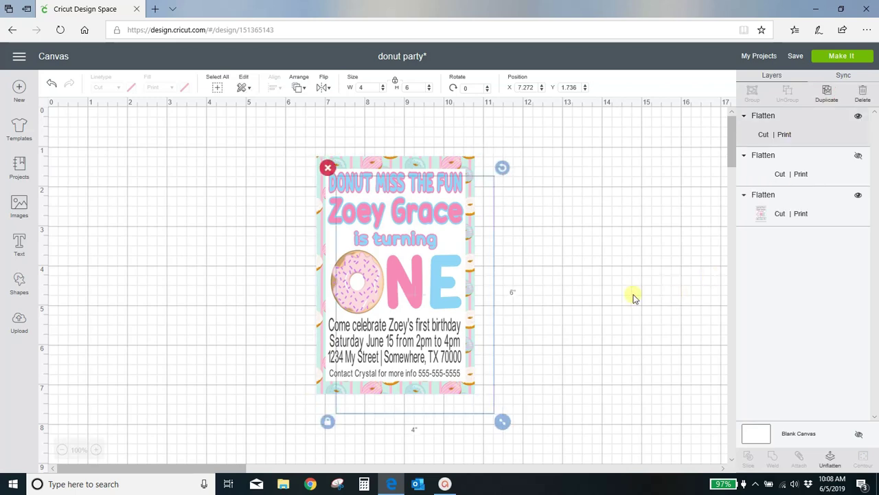
left_click_drag(471, 326, 660, 297)
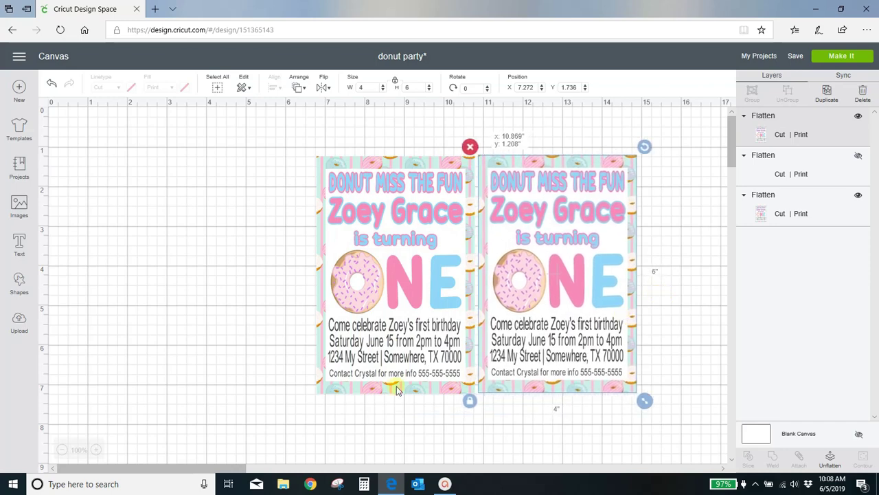
Step: Select both invitations and align their tops
left_click(273, 143)
left_click_drag(274, 143, 696, 412)
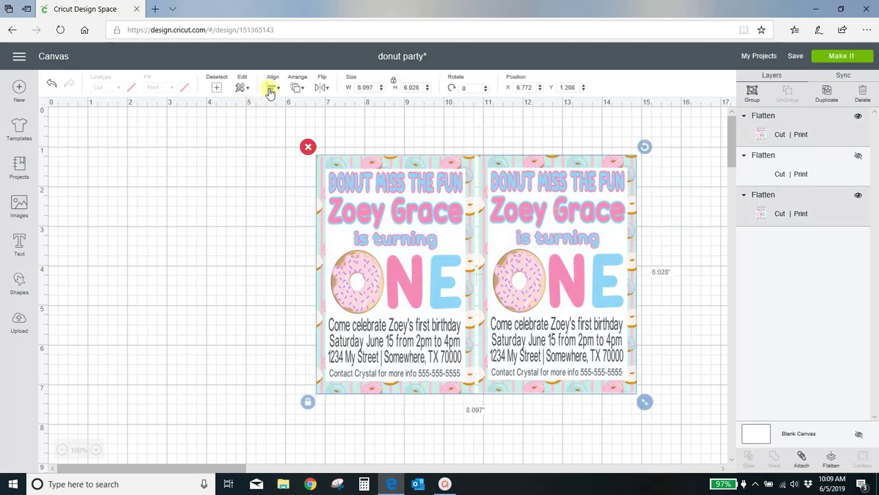
left_click(272, 90)
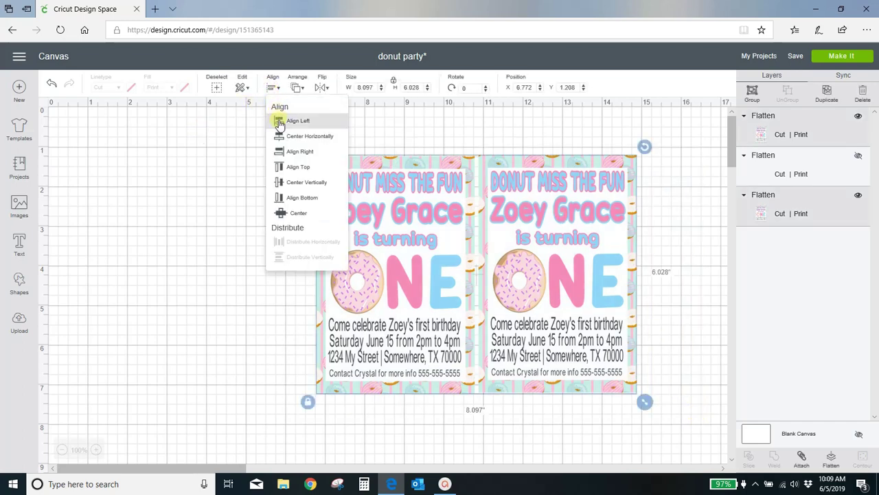
left_click(281, 167)
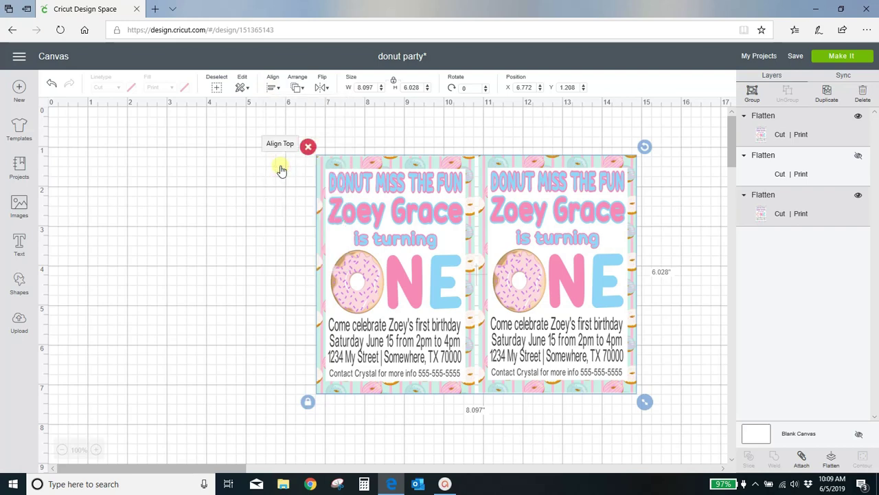
Step: Attach both invitations into one 8.097 x 6 inch unit and shift it left
left_click(247, 311)
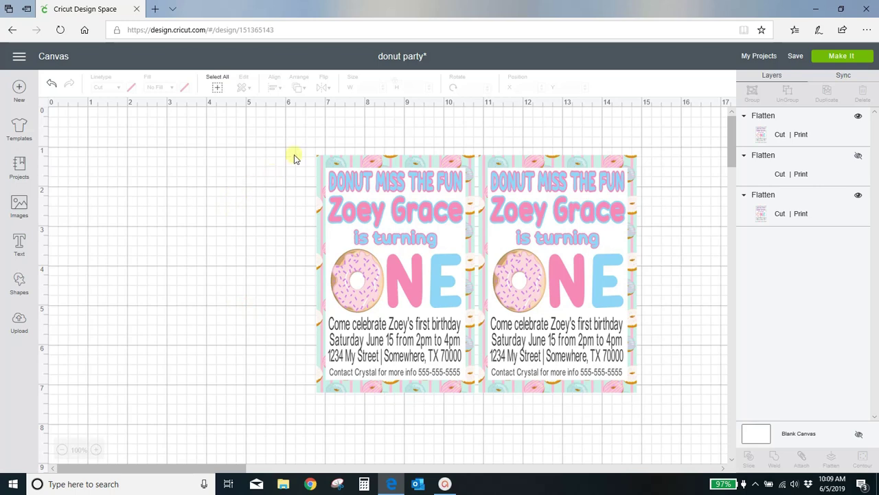
left_click_drag(294, 137, 680, 417)
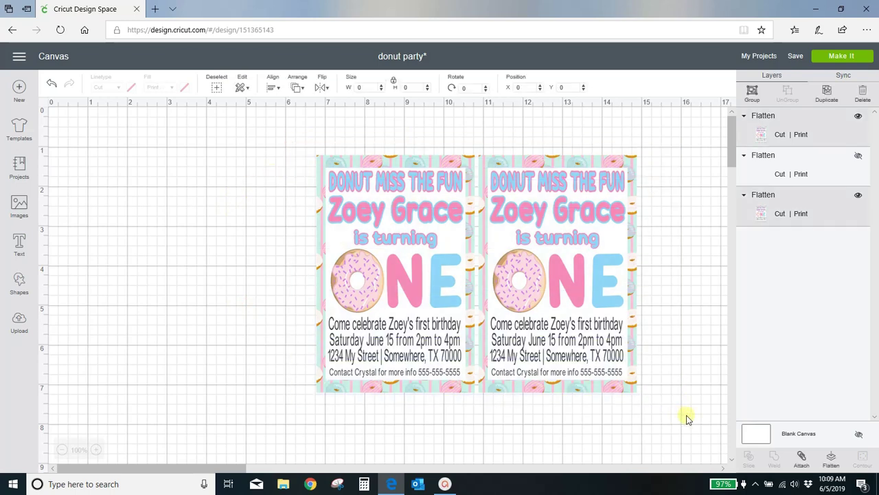
left_click(801, 456)
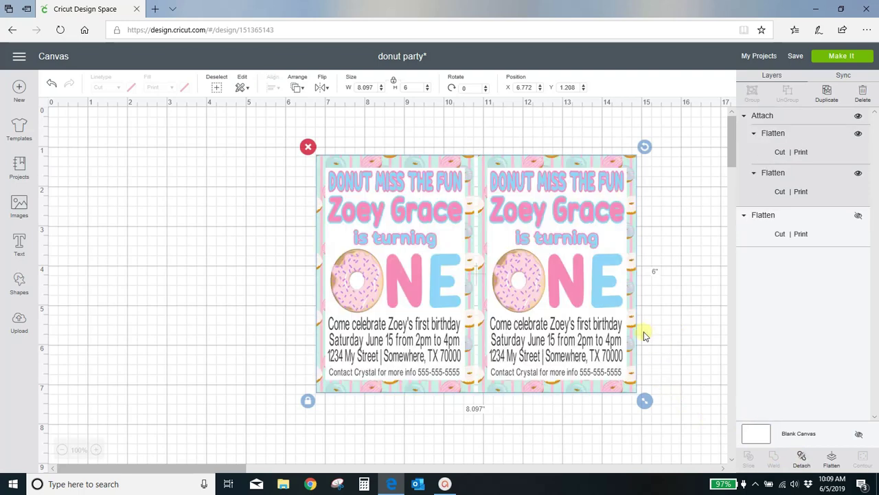
left_click_drag(392, 257, 245, 334)
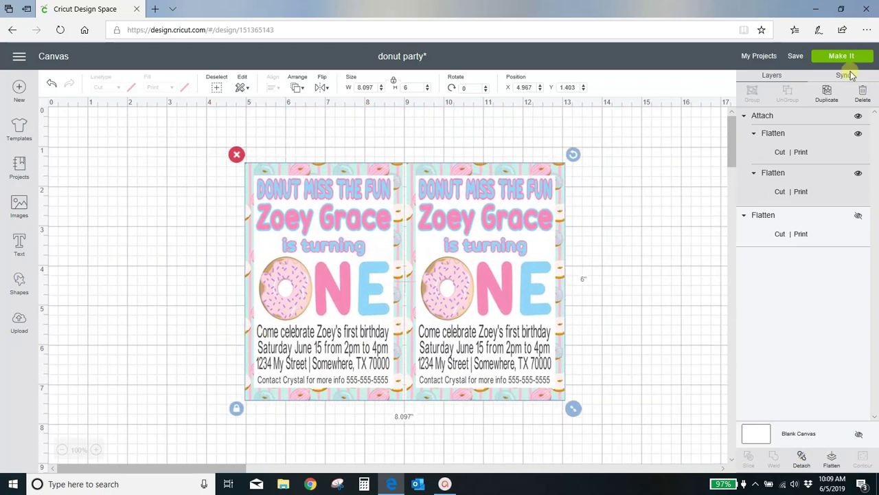
Step: Preview both attached invitations on one mat and continue to the Make screen
left_click(843, 58)
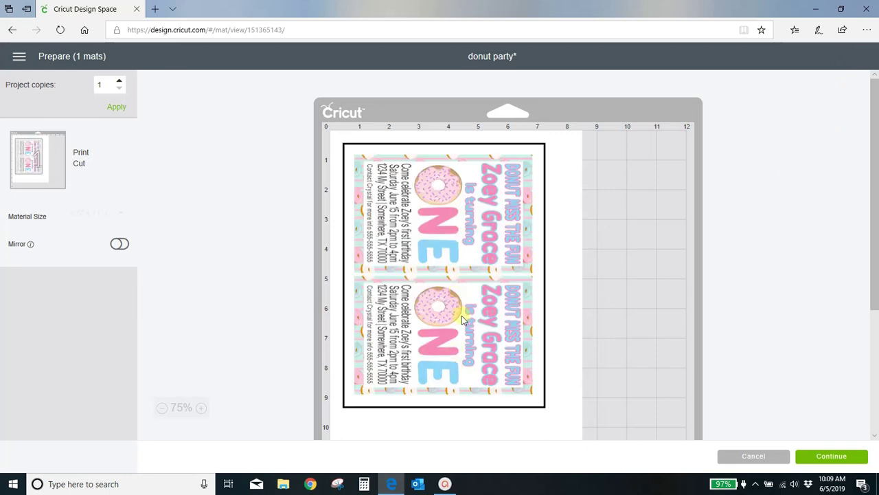
scroll(509, 264, "down", 1)
scroll(509, 268, "up", 1)
left_click(847, 457)
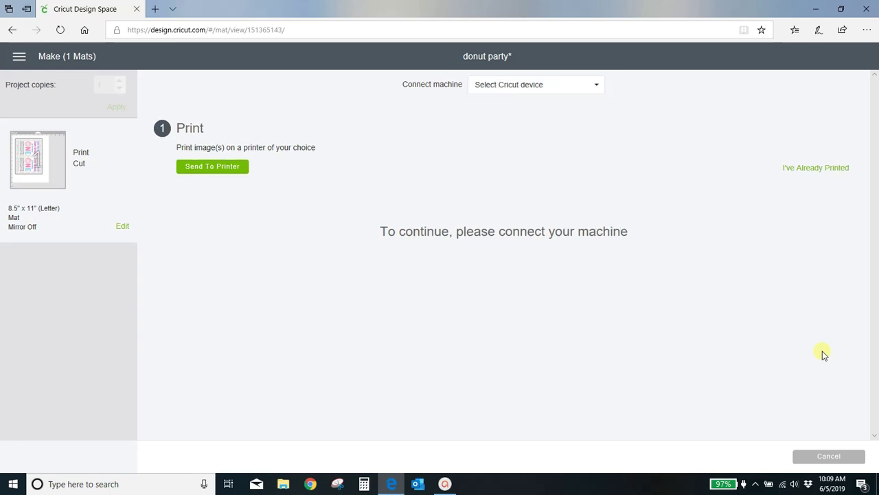
Step: Open Print setup for the mat on the Epson XP-640, 1 copy, with Add Bleed on
left_click(215, 174)
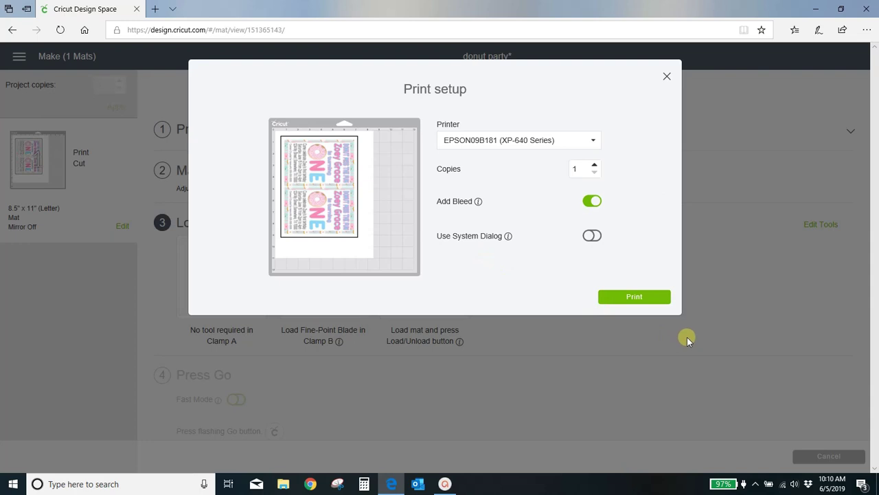
left_click(757, 485)
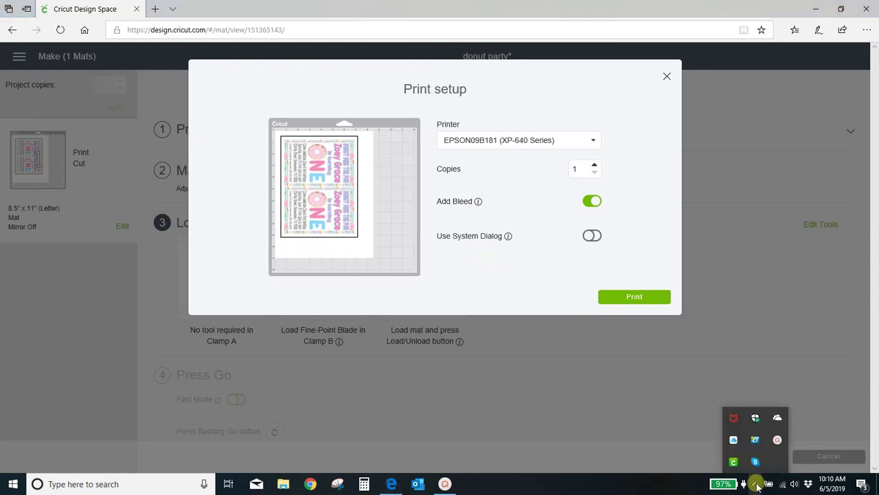
left_click(777, 444)
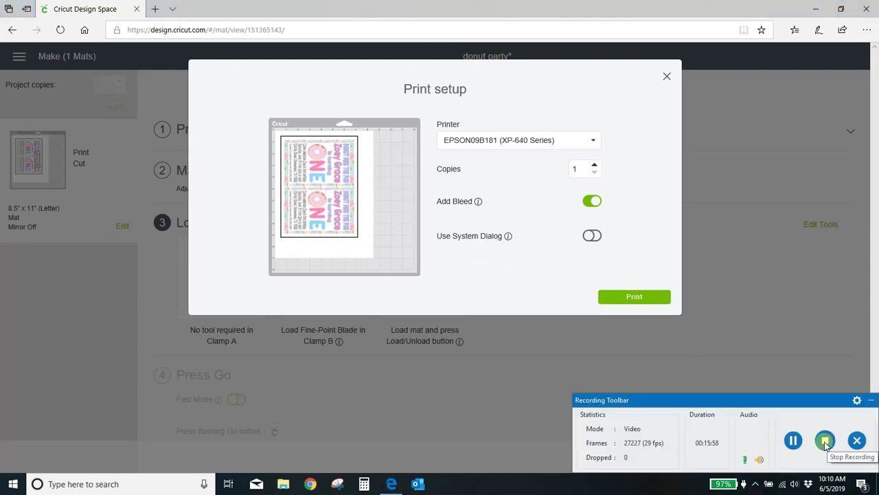